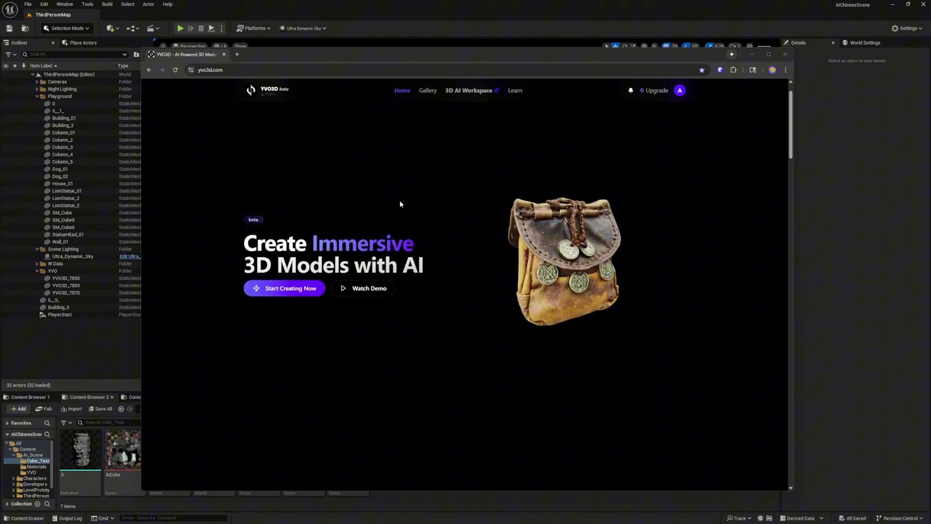
- Look over the feature overview and Featured Collection on the YVO3D home page
scroll(399, 203, "down", 10)
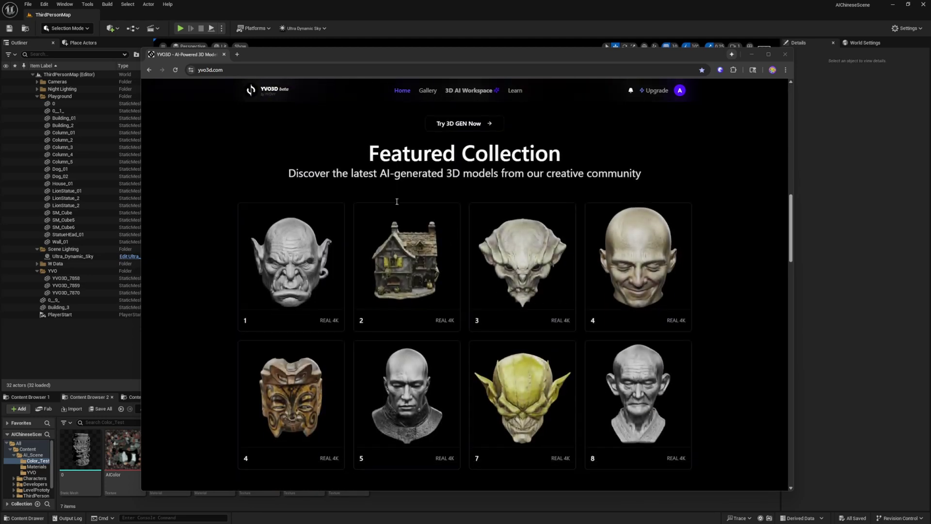
scroll(397, 201, "down", 3)
scroll(395, 200, "up", 7)
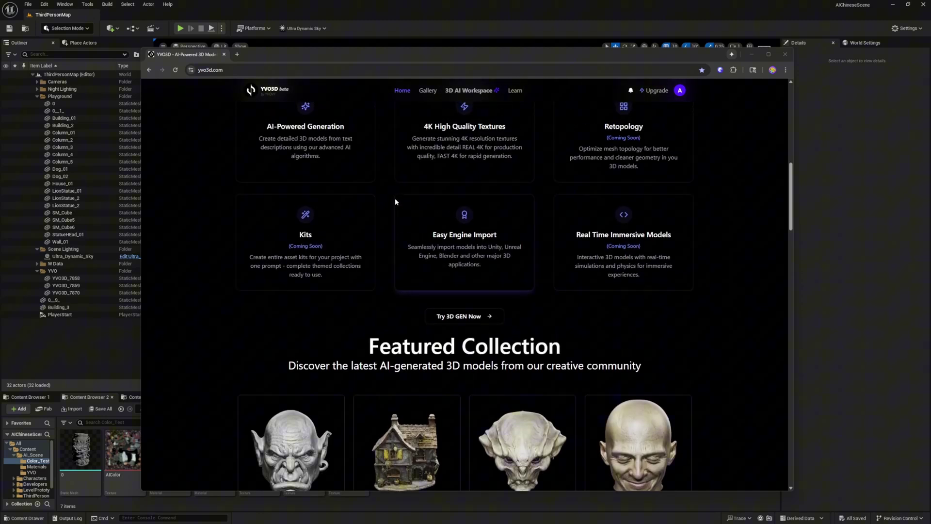
- Open the YVO Gallery, preview model 3, and browse the other generated models
left_click(428, 93)
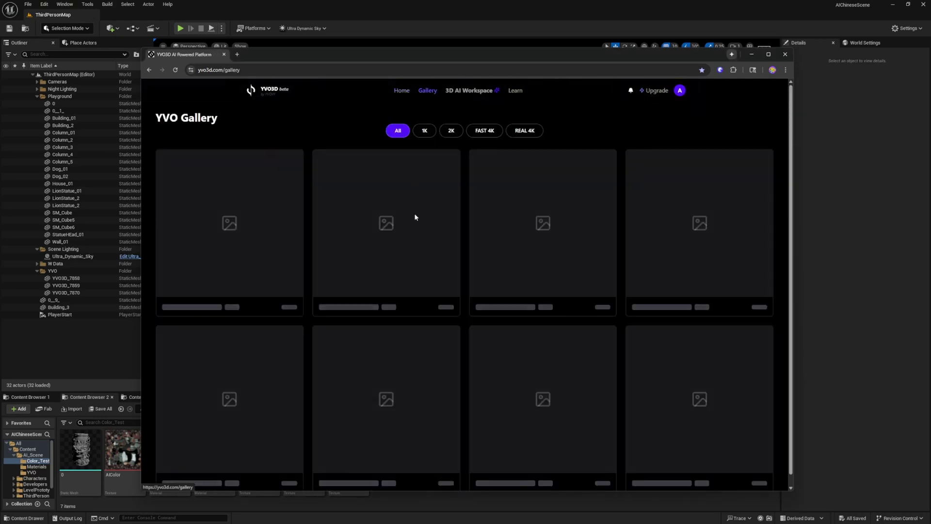
left_click(528, 246)
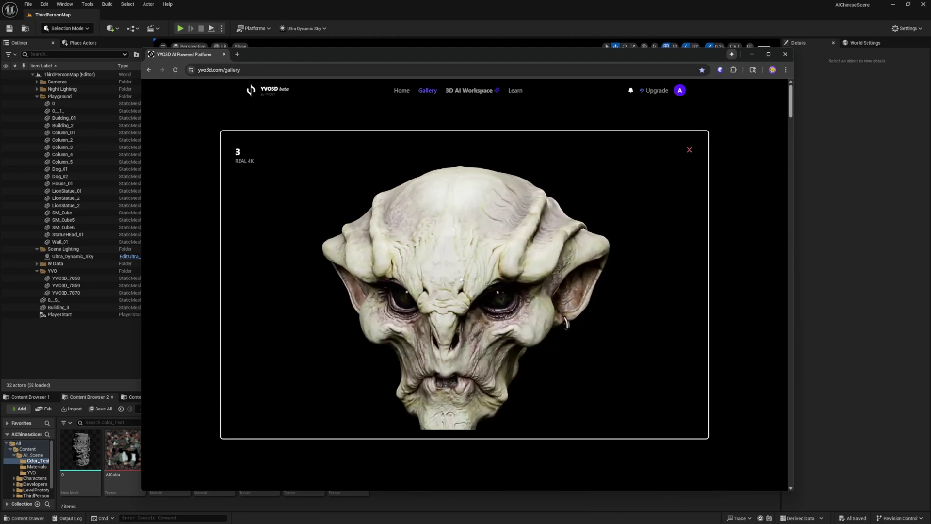
left_click(690, 150)
scroll(660, 181, "down", 15)
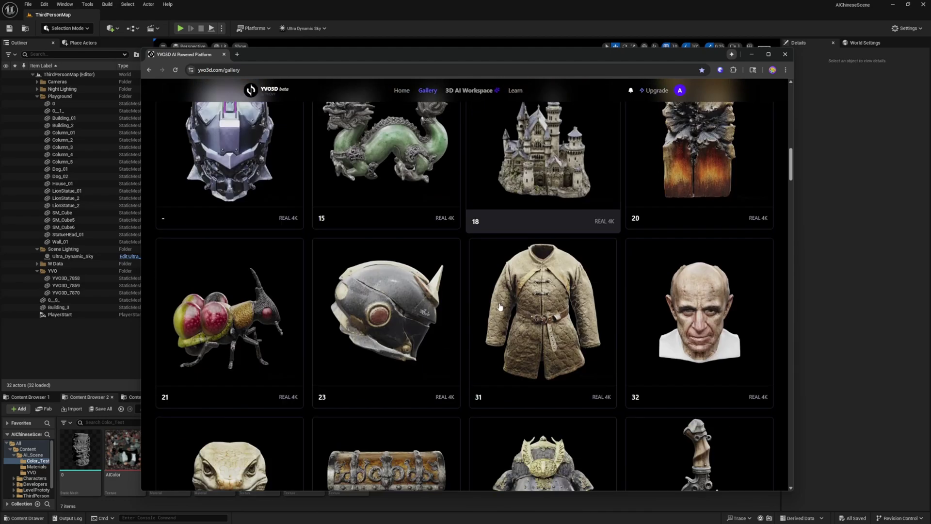
scroll(499, 305, "up", 15)
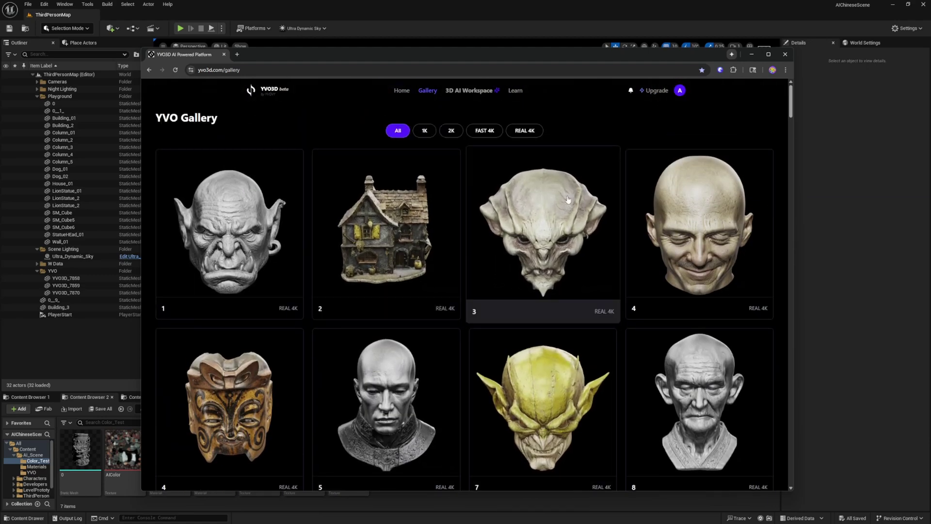
- Open the subscription plans and compare the monthly and yearly pricing options
left_click(650, 94)
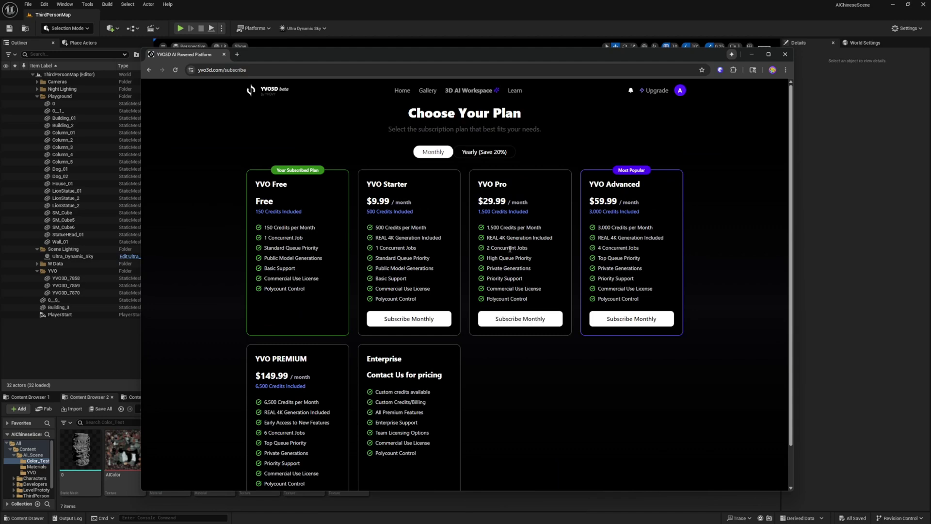
left_click(475, 154)
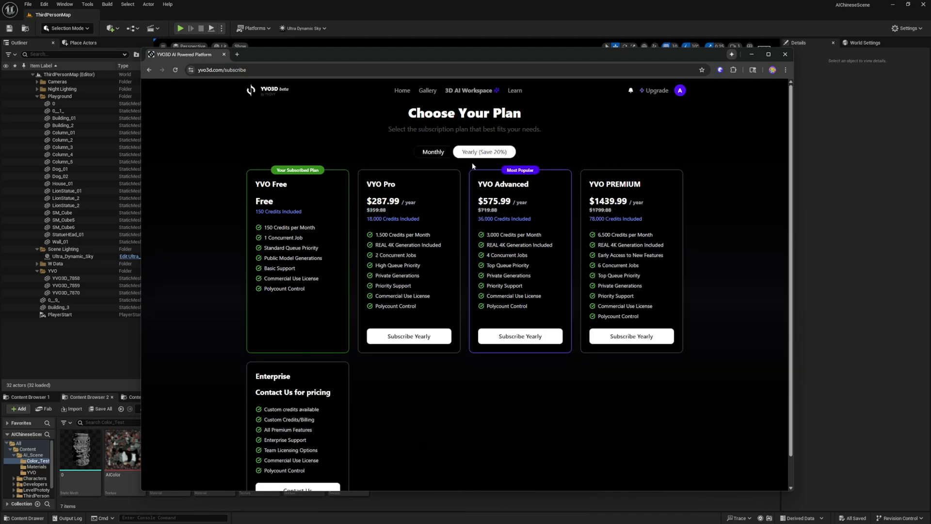
left_click(431, 154)
scroll(416, 316, "down", 1)
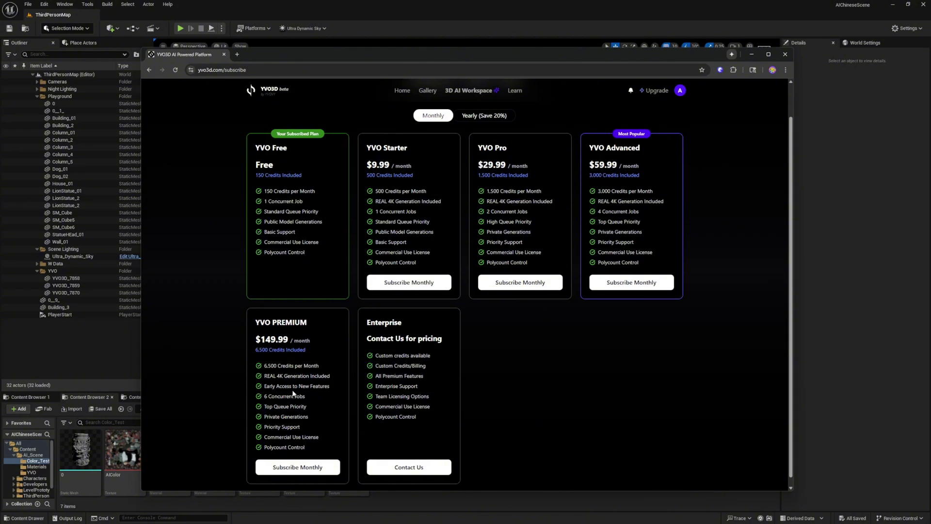
scroll(401, 349, "up", 1)
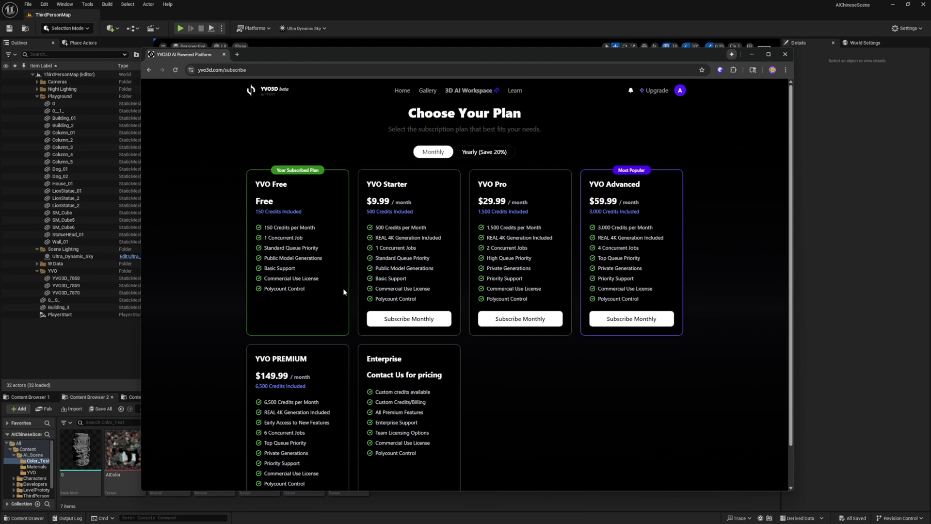
scroll(343, 291, "down", 1)
scroll(333, 354, "up", 1)
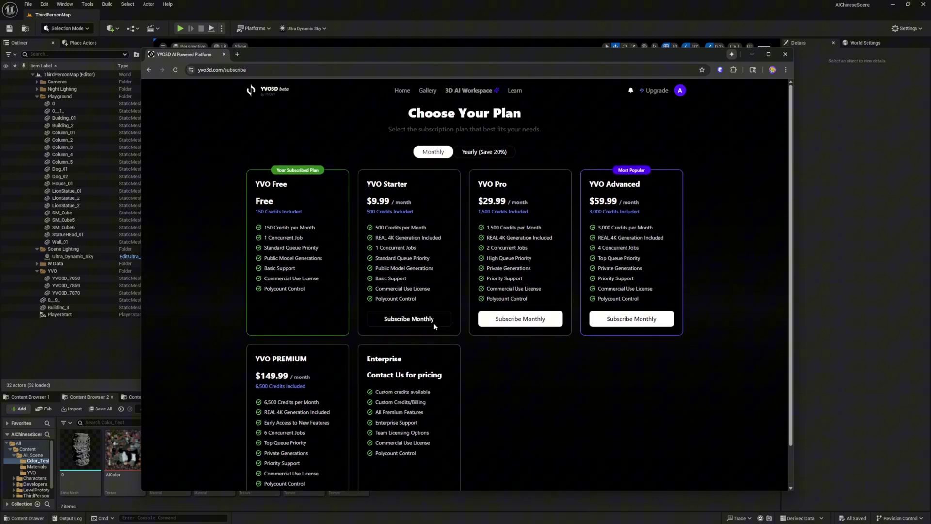
- Open the 3D AI Workspace and review the list of generation jobs
left_click(462, 95)
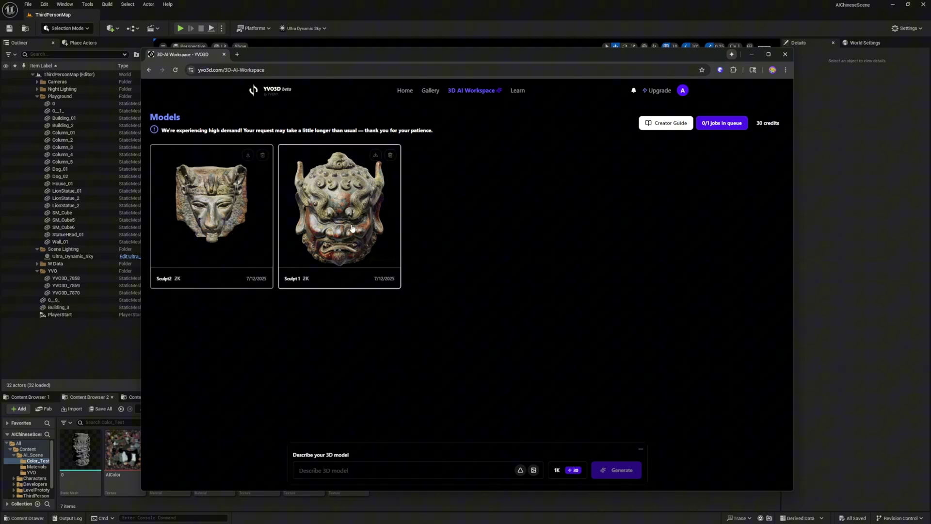
left_click(724, 123)
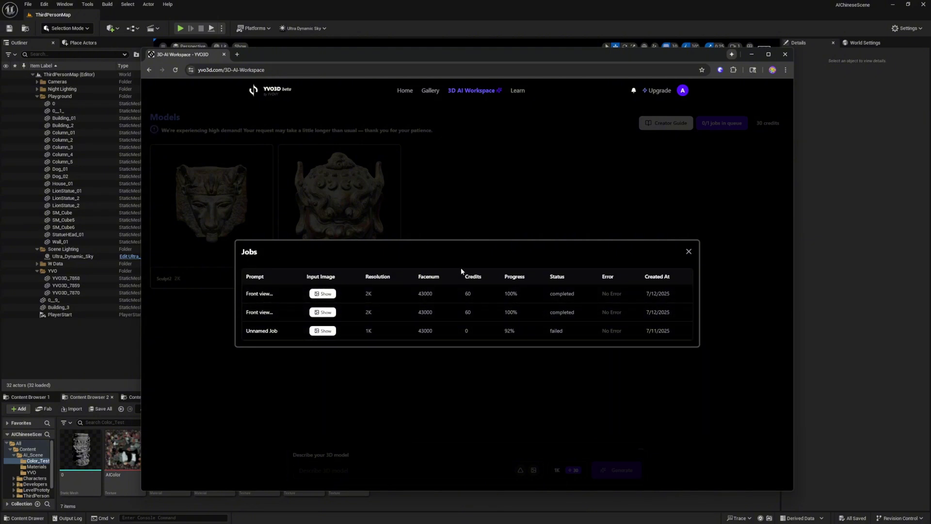
left_click(688, 252)
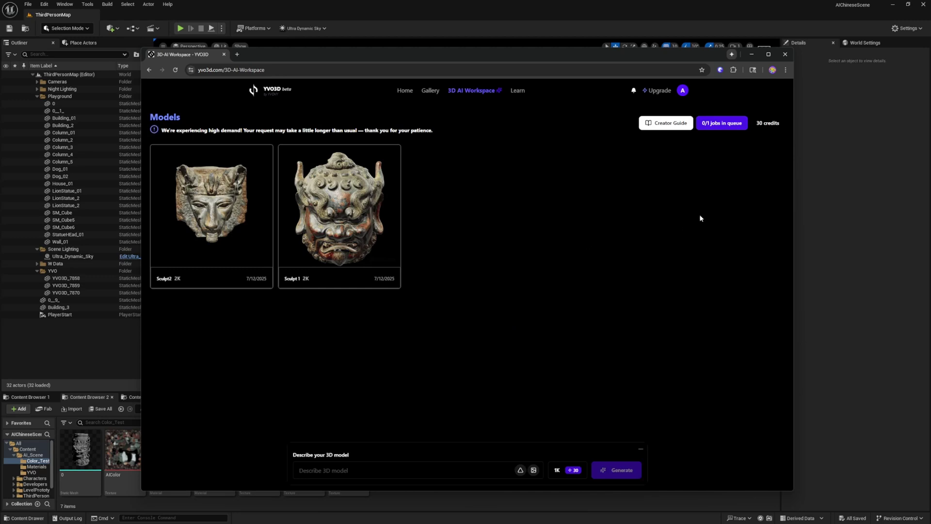
- Read the Creator Guide from the image and prompt tips through to the input image examples, and close it
left_click(668, 125)
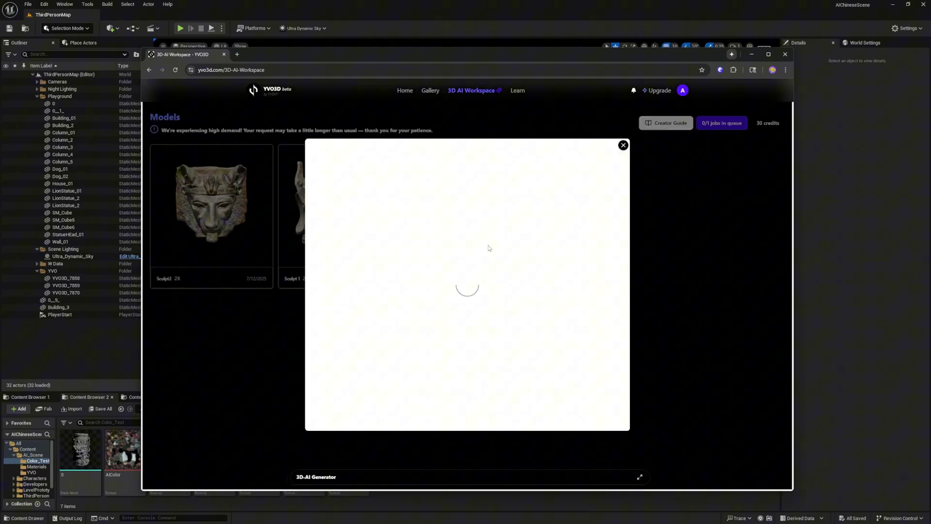
scroll(515, 300, "down", 6)
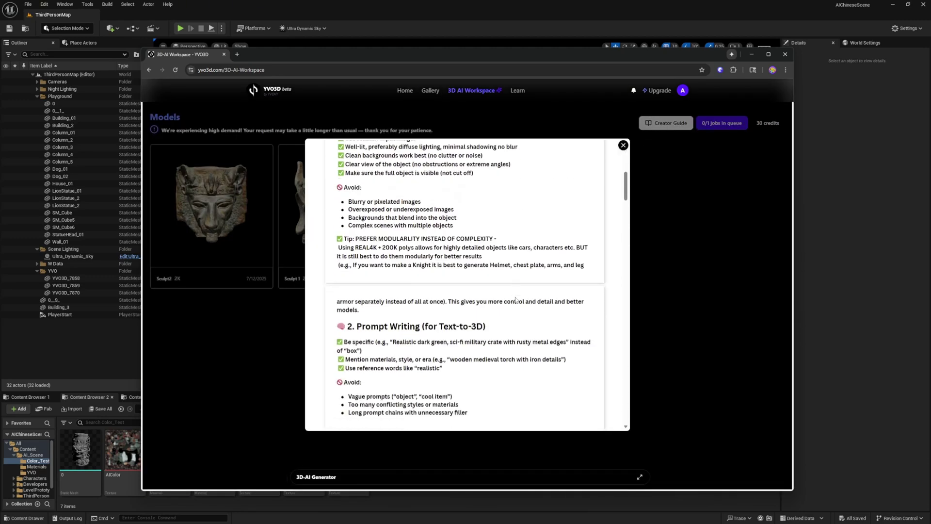
scroll(515, 300, "down", 5)
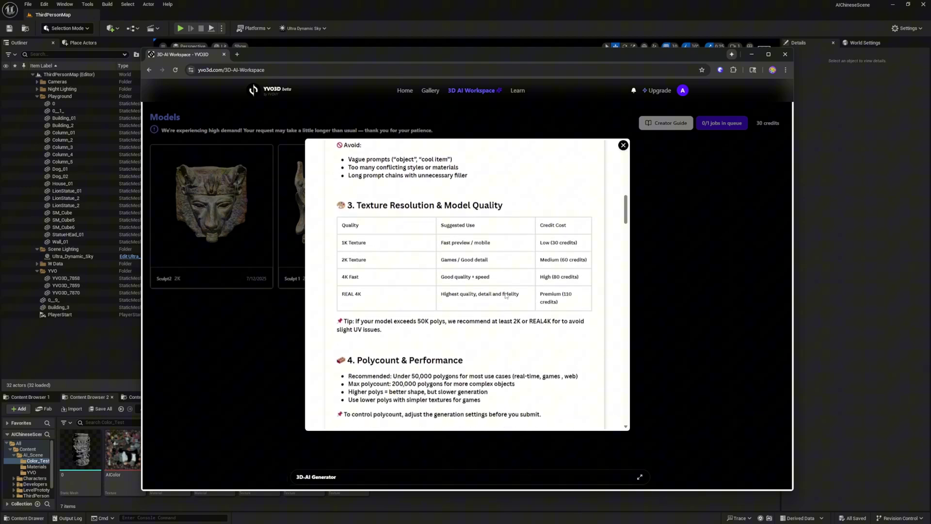
scroll(506, 295, "down", 2)
scroll(459, 291, "down", 4)
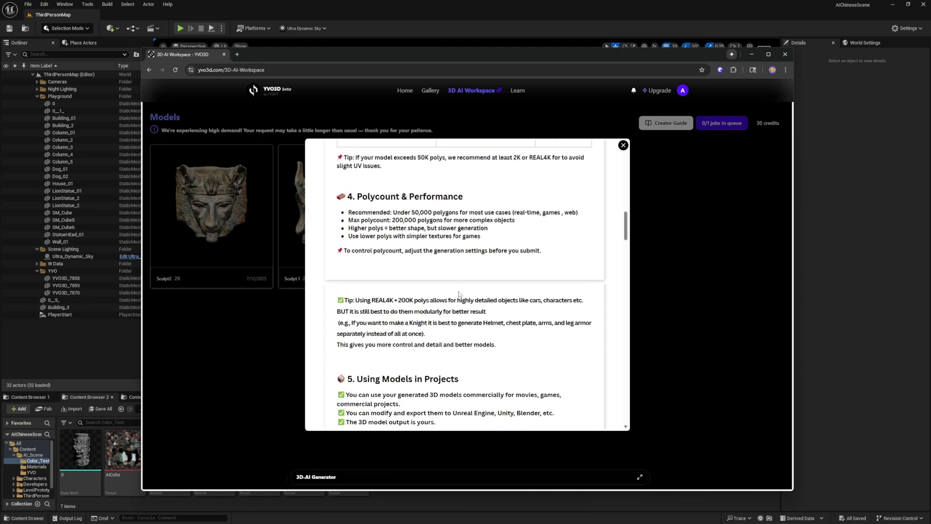
scroll(458, 293, "down", 10)
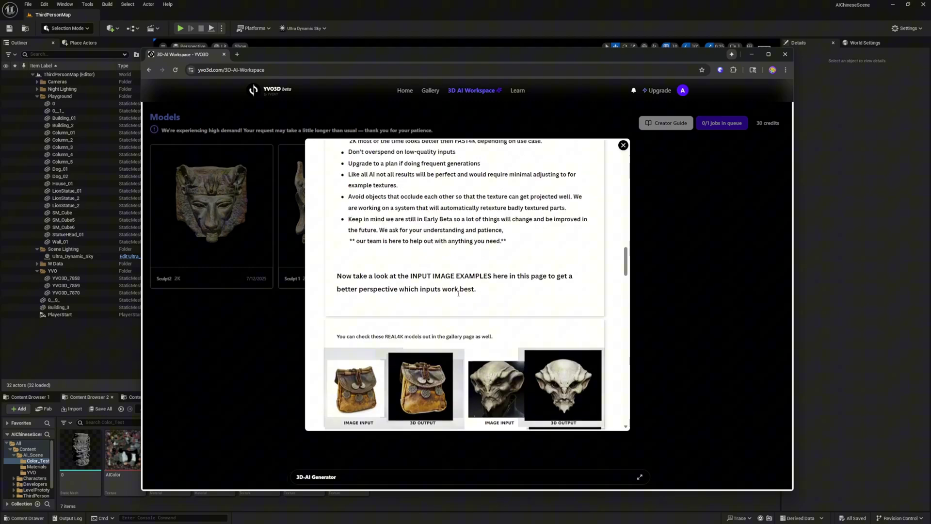
scroll(485, 300, "down", 6)
left_click(624, 145)
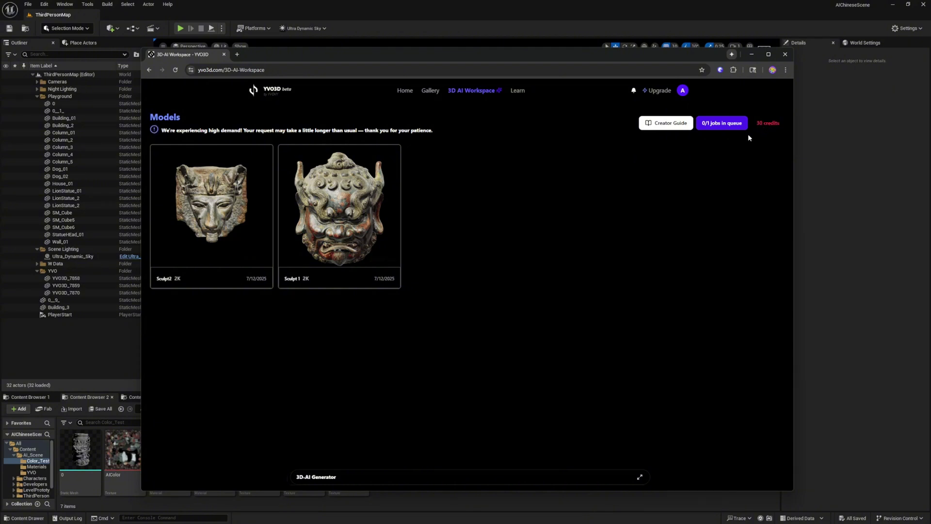
- Inspect the Sculpt 1 model from several sides in its preview and save its name as Sculpt 1
mouse_move(358, 223)
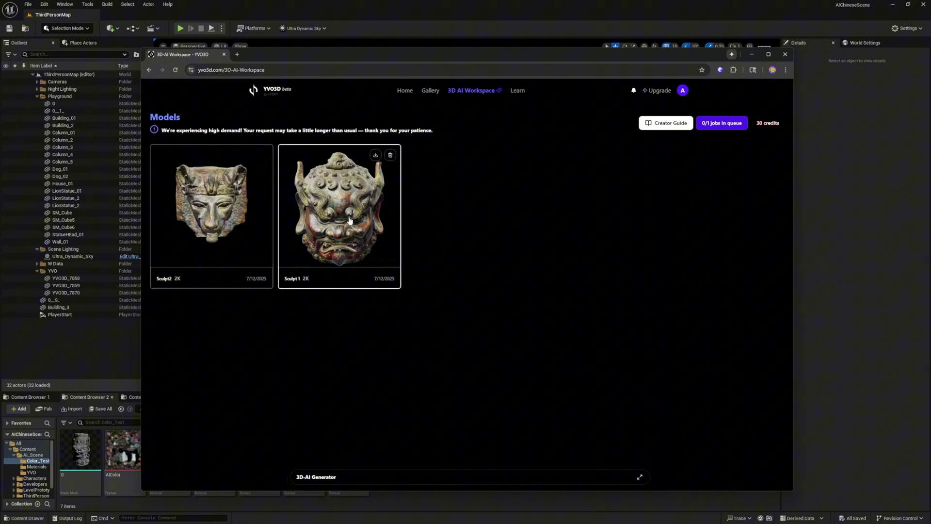
left_click(349, 220)
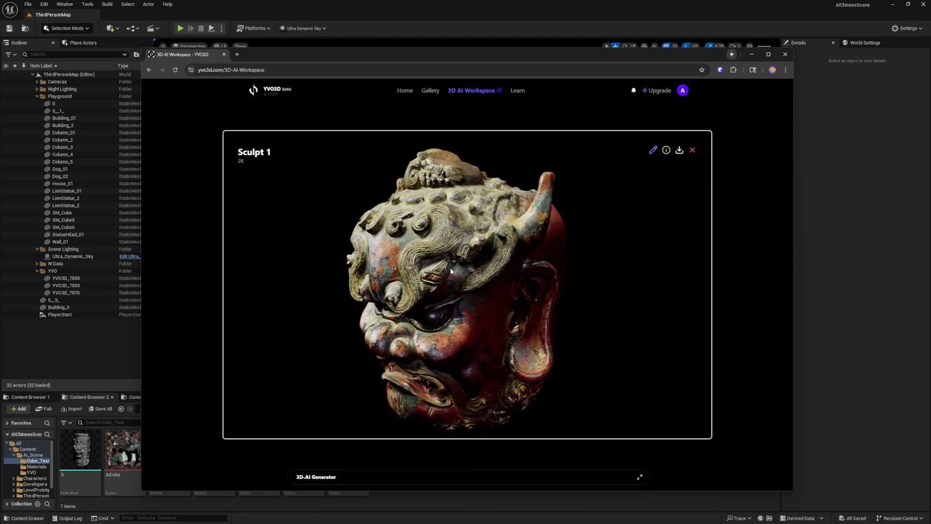
mouse_move(445, 270)
left_mouse_down()
mouse_move(423, 267)
mouse_move(570, 267)
left_mouse_up()
mouse_move(666, 151)
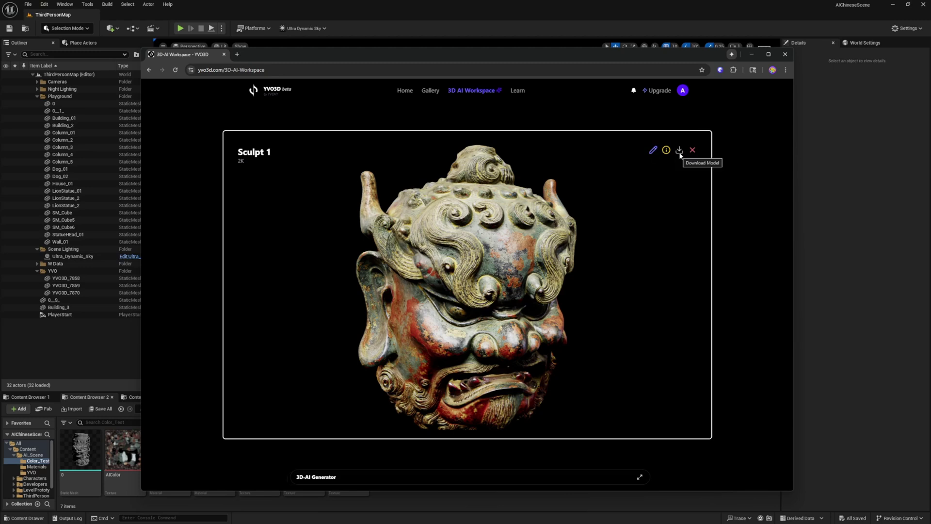
left_click(653, 151)
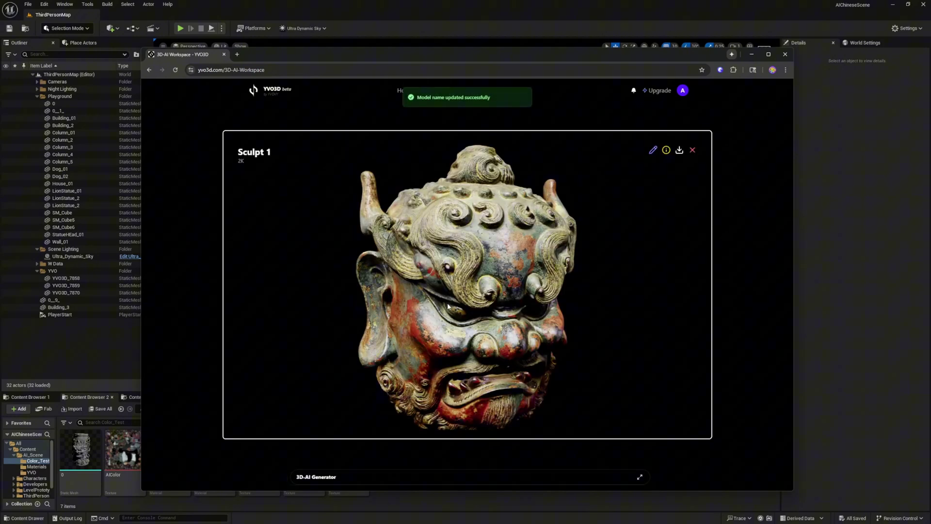
left_click(692, 151)
- Open the Sculpt2 model's preview and examine its carved face up close from several angles
left_click(238, 232)
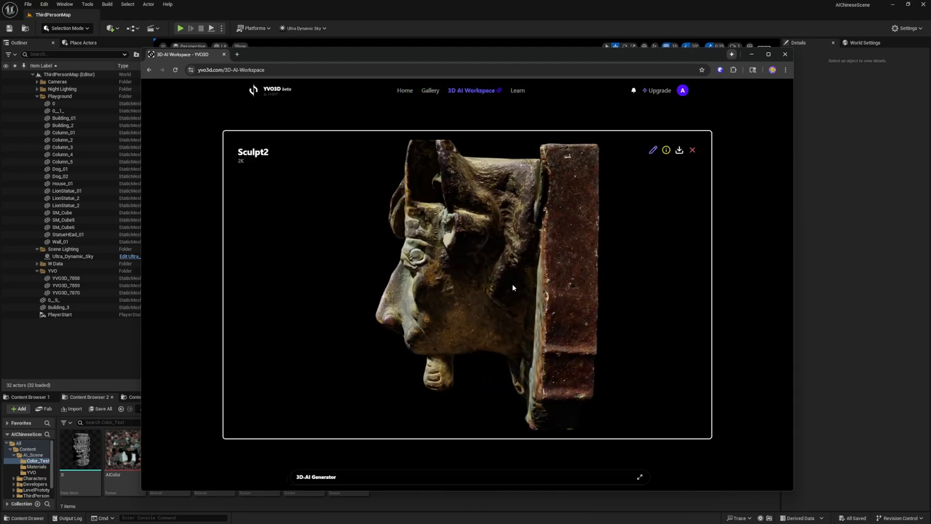
scroll(469, 290, "up", 5)
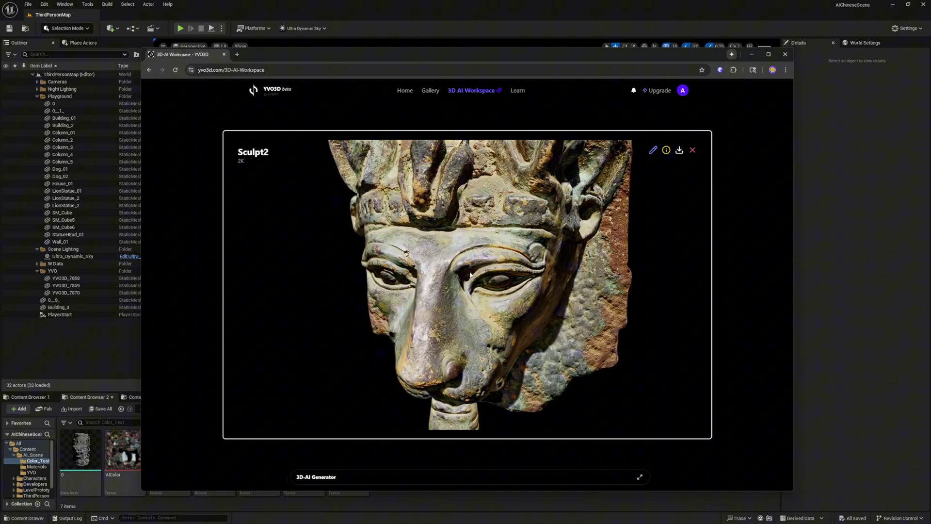
left_click_drag(470, 290, 509, 274)
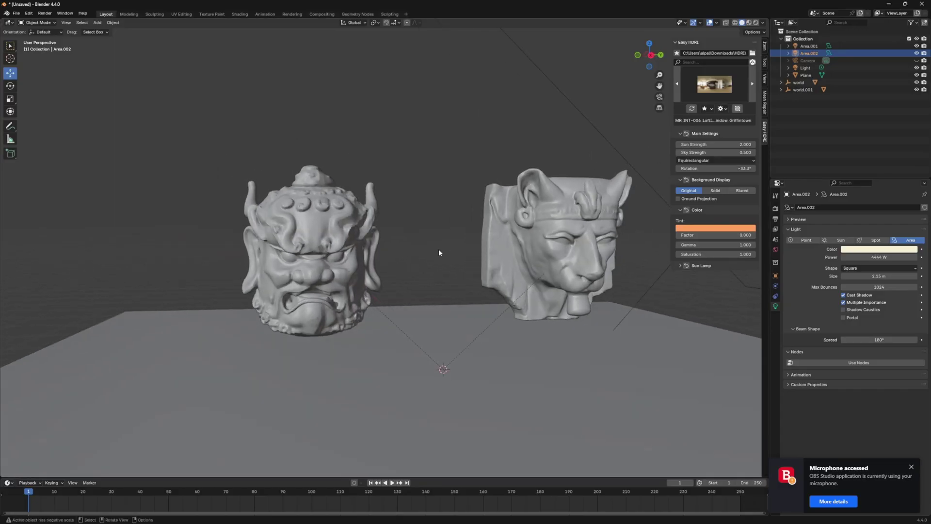
- In Blender, show the wireframe overlay and examine the mesh topology of the two sculpted heads
mouse_move(438, 249)
middle_mouse_down()
mouse_move(596, 270)
mouse_move(398, 285)
mouse_move(420, 260)
middle_mouse_up()
left_click(420, 260)
scroll(420, 260, "down", 3)
left_click(716, 23)
left_click(668, 145)
middle_click_drag(529, 218, 411, 223)
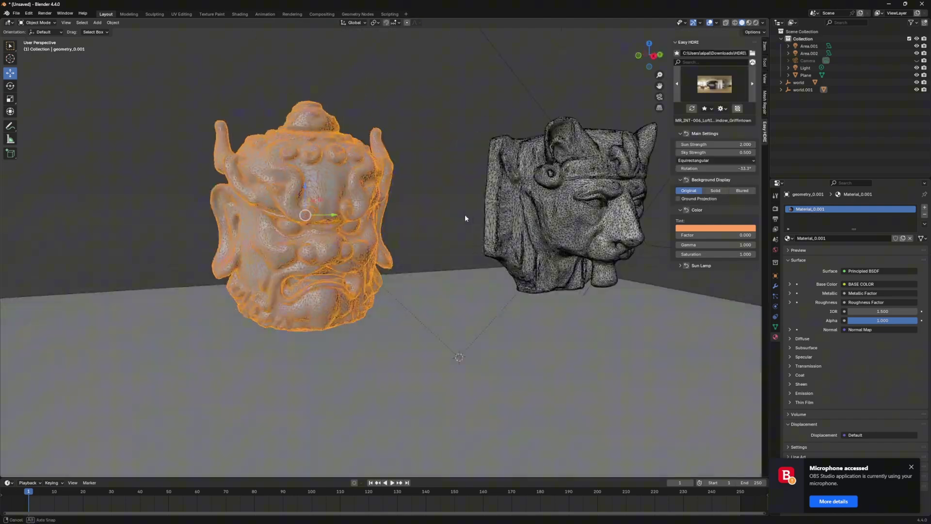
left_click(412, 223)
mouse_move(466, 233)
middle_mouse_down()
mouse_move(490, 274)
mouse_move(609, 303)
mouse_move(519, 249)
mouse_move(393, 247)
mouse_move(475, 252)
middle_mouse_up()
scroll(520, 249, "down", 4)
scroll(427, 247, "up", 5)
scroll(444, 255, "down", 4)
scroll(444, 255, "up", 3)
- Switch the viewport to Material Preview shading and turn off the wireframe overlay
left_click(749, 23)
scroll(476, 252, "up", 2)
left_click(716, 23)
left_click(667, 145)
- Examine the textured surfaces of both sculpted heads up close from different angles
scroll(524, 213, "down", 4)
middle_click_drag(436, 213, 533, 233)
scroll(509, 233, "up", 2)
scroll(533, 233, "up", 3)
middle_click_drag(485, 233, 392, 205)
scroll(392, 205, "down", 4)
scroll(493, 247, "up", 3)
middle_click_drag(630, 233, 445, 264, "shift")
scroll(445, 264, "down", 3)
- Enlarge the timeline area, change it to the Shader Editor for the head's material nodes, and dismiss the microphone notification
left_click_drag(304, 477, 297, 417)
left_click(26, 421)
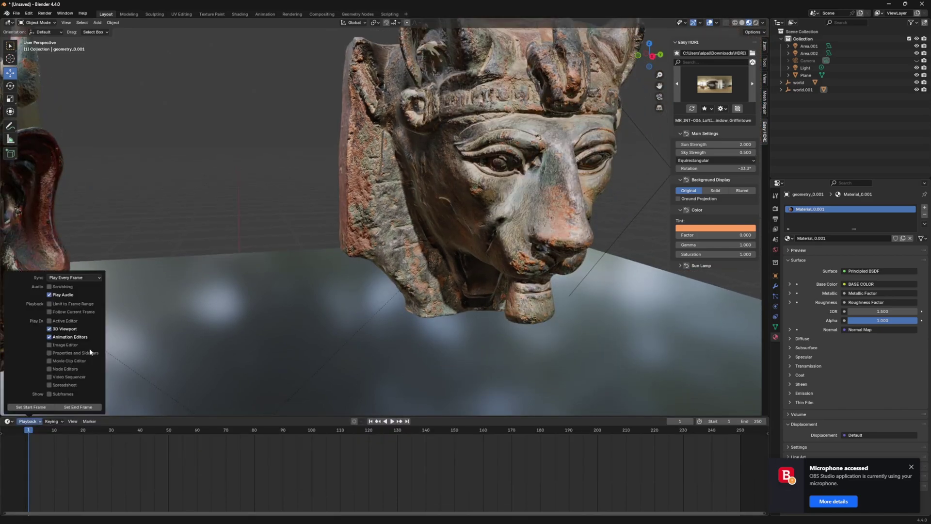
left_click(9, 421)
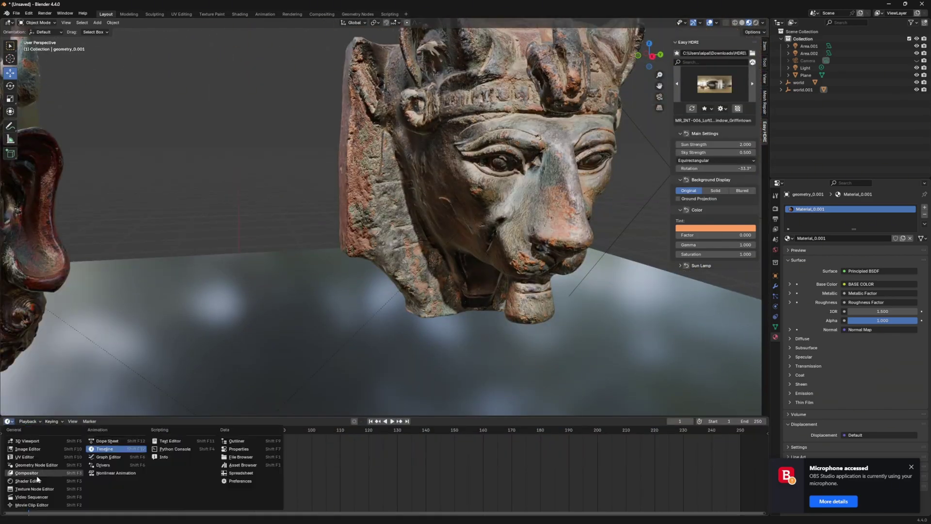
left_click(28, 481)
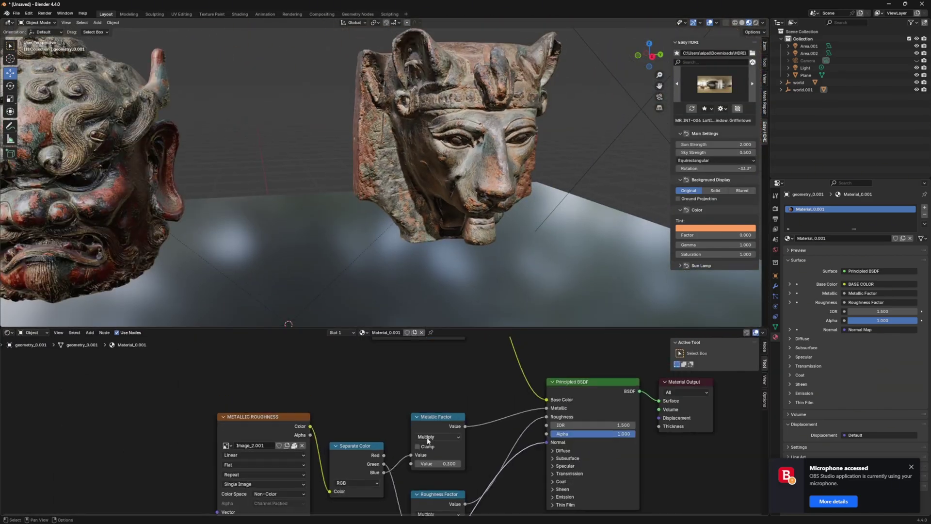
left_click(912, 468)
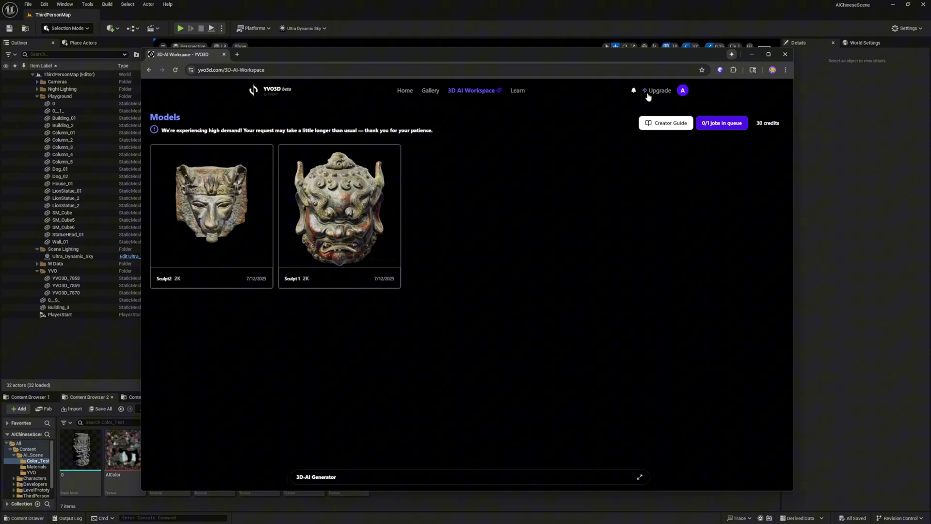
- Return to YVO3D in the browser, view the account's Profile Settings, and open the Subscription & Credits page
left_click(684, 94)
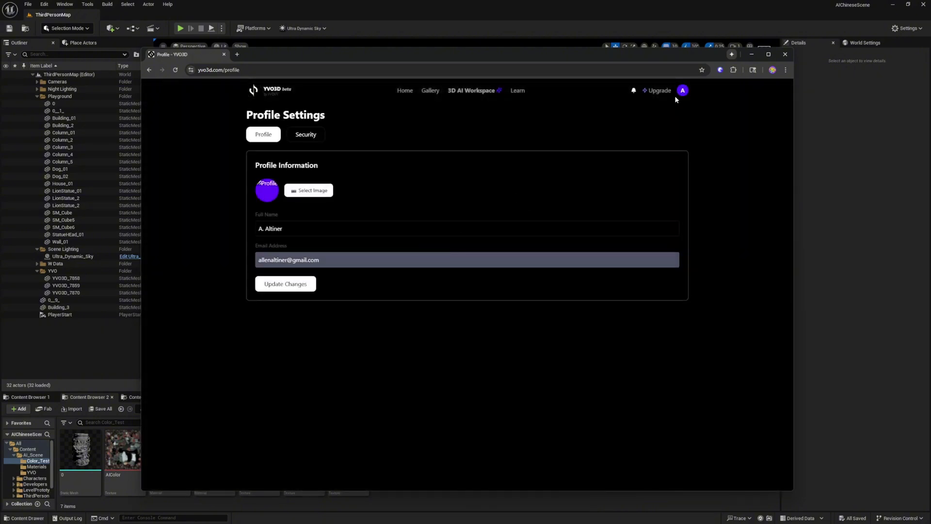
left_click(677, 96)
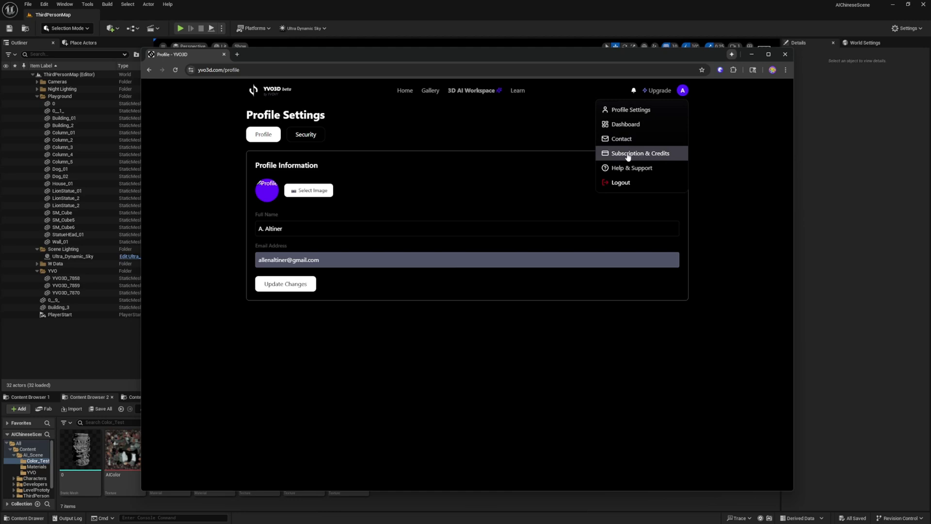
left_click(631, 156)
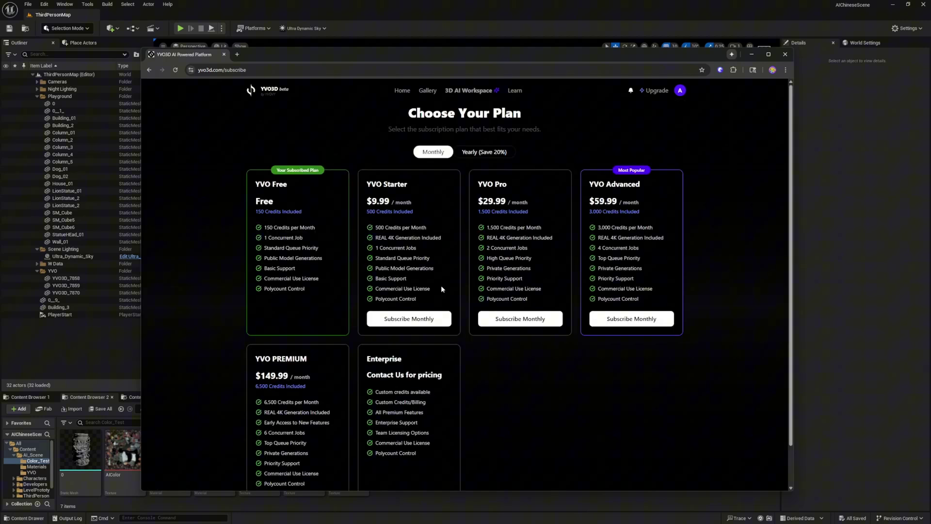
- Switch to Unreal Editor, play the ThirdPersonMap level, run the character past the sculptures and temple buildings, and stop the session
left_click(333, 4)
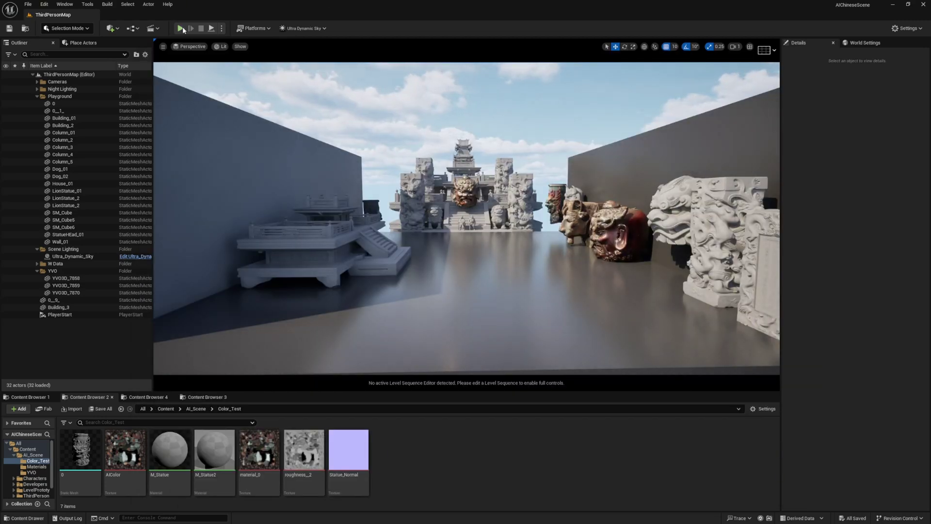
key("alt+p")
key("w")
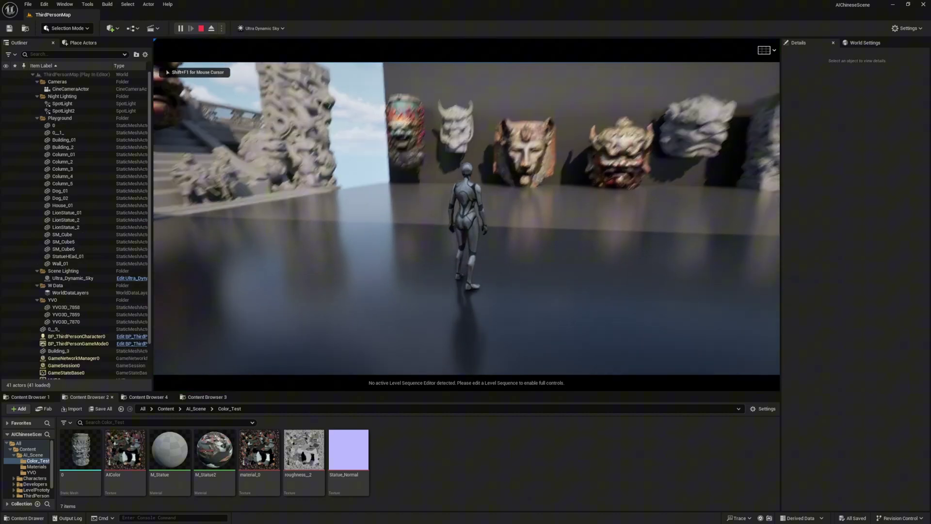
key("w")
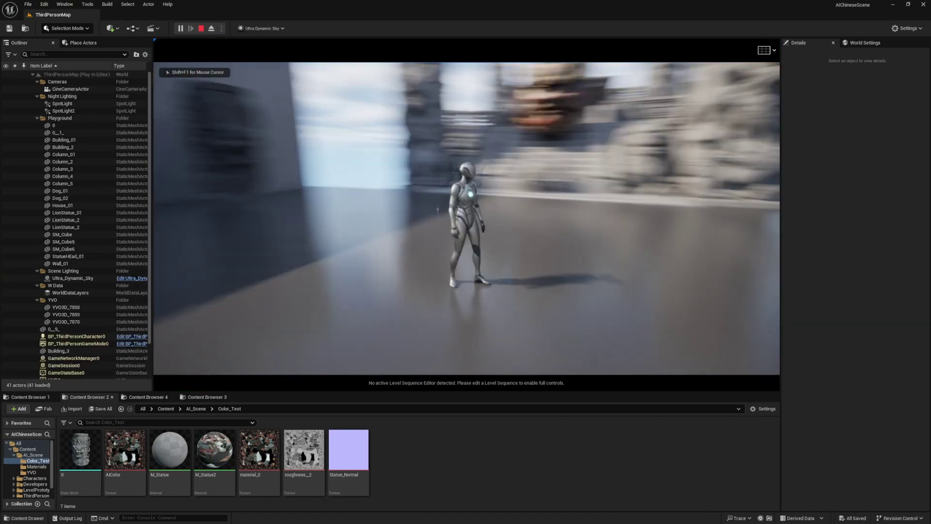
key("w")
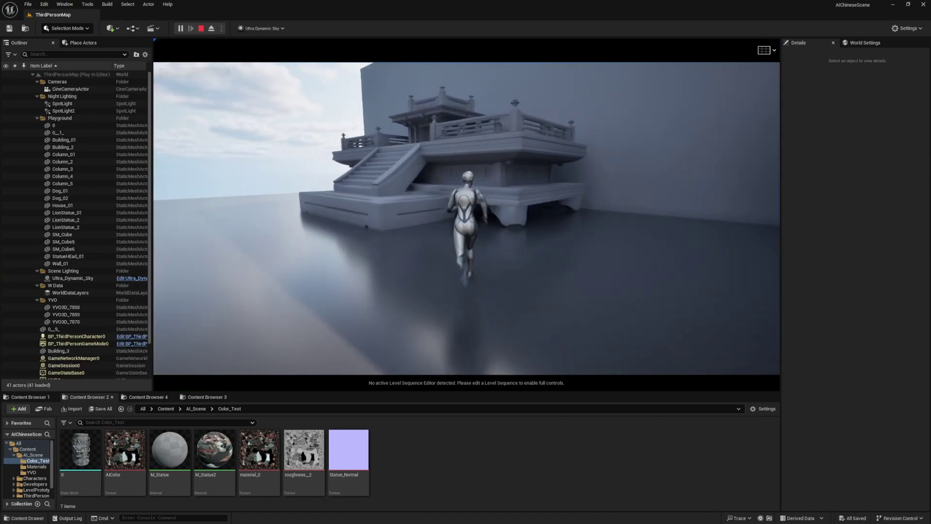
key("w")
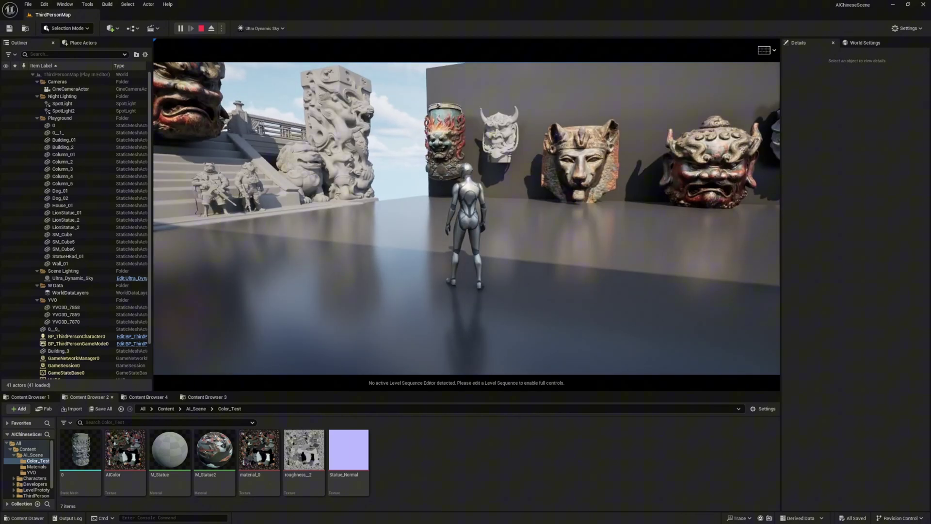
key("w")
key("w")
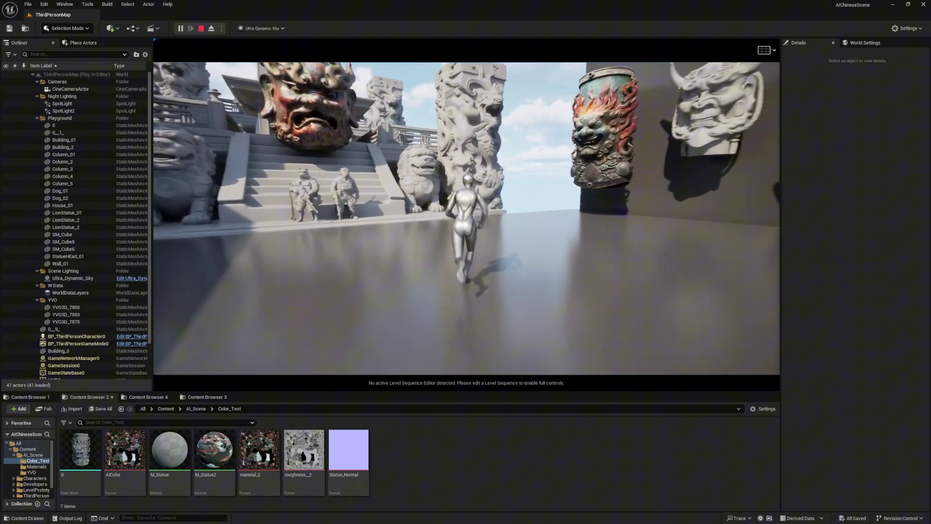
key("Escape")
- Move the painted demon head YVO3D_7859 from the temple stairs to the dark wall above the lion mask and rotate it 90 degrees
right_click_drag(393, 267, 315, 260)
key("s")
key("s")
right_click_drag(376, 252, 377, 252)
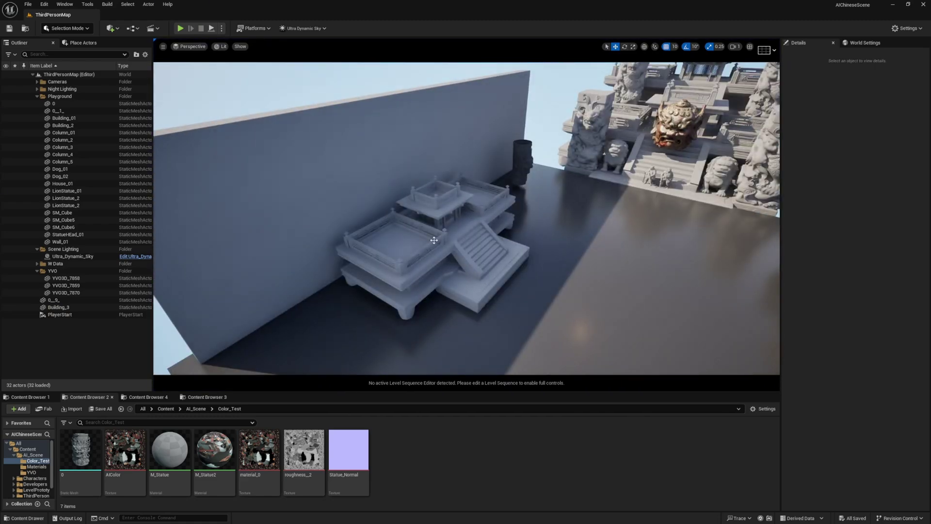
left_click(456, 250)
key("w")
mouse_move(574, 191)
right_mouse_down()
mouse_move(631, 164)
mouse_move(645, 171)
mouse_move(574, 191)
right_mouse_up()
left_click(316, 215)
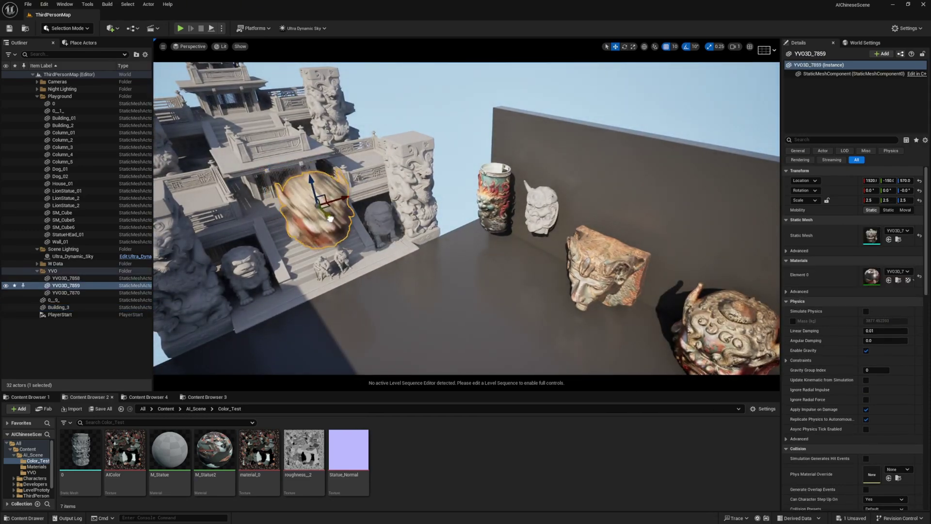
left_click_drag(343, 232, 658, 255)
left_click_drag(627, 203, 641, 153)
key("e")
left_click_drag(655, 189, 612, 184)
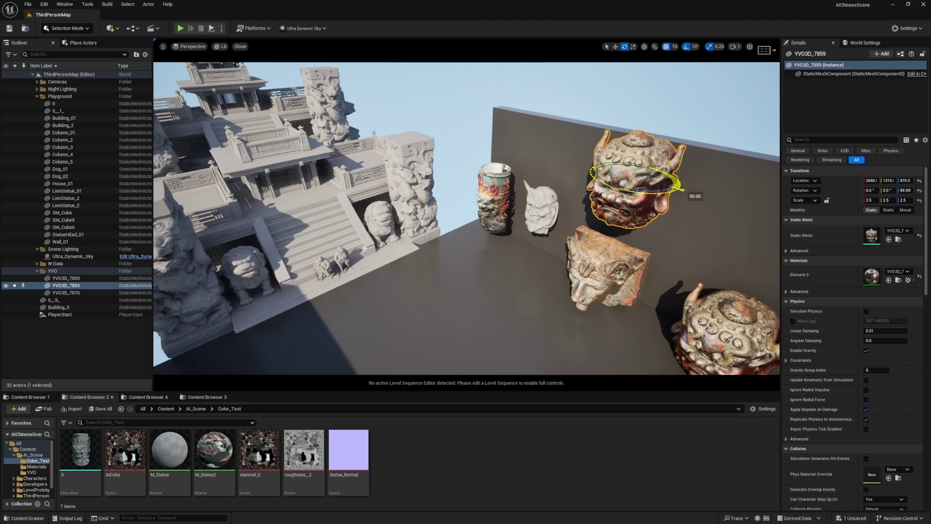
- Move the flame-painted vessel next to the demon head on the dark wall and place the white horned mask beside it
left_click(538, 94)
key("w")
right_click_drag(539, 95, 606, 68)
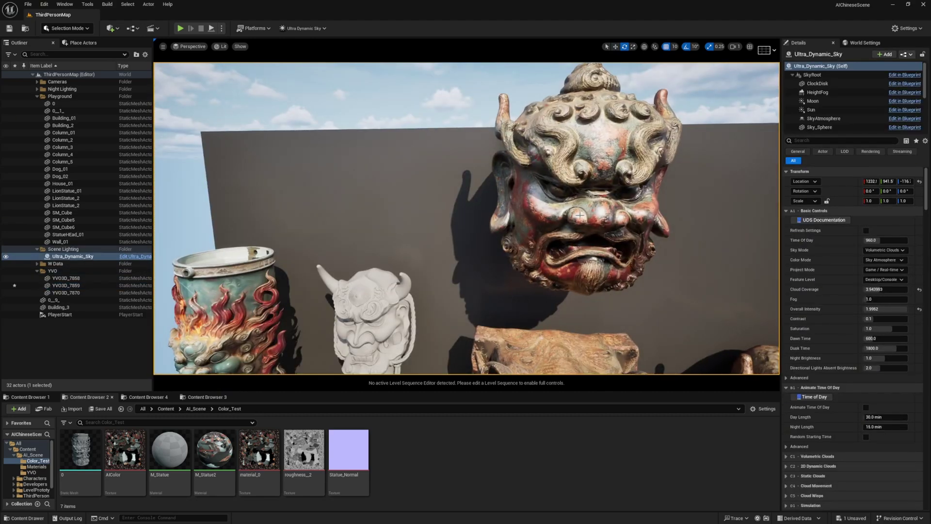
right_click_drag(574, 223, 571, 221)
left_click(358, 248)
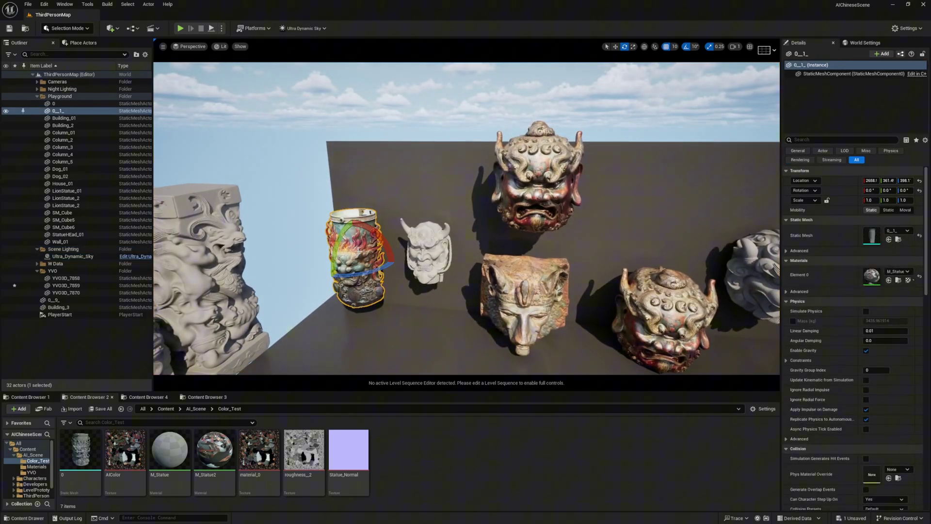
left_click_drag(354, 247, 472, 170)
left_click_drag(447, 138, 445, 254)
left_click(444, 255)
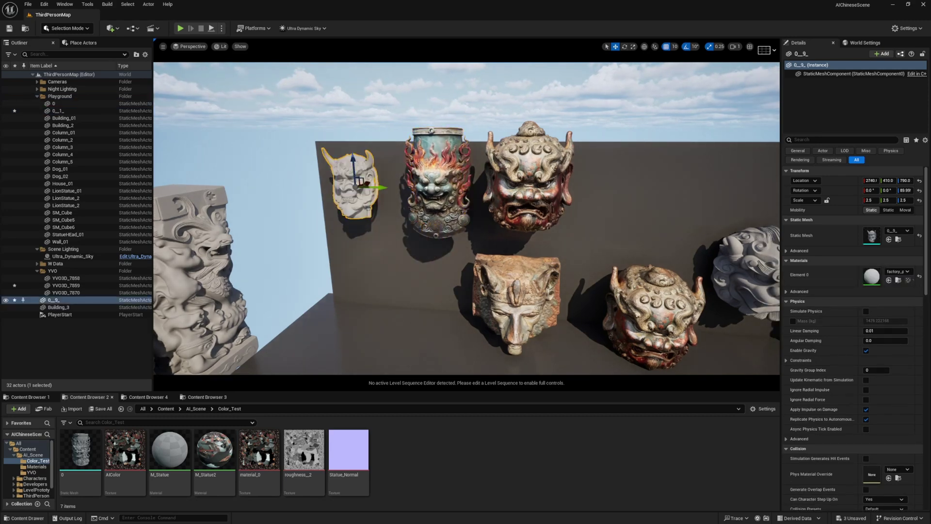
- Frame the white horned mask and examine its sculpted detail up close from different angles
key("f")
mouse_move(444, 255)
left_mouse_down("alt")
mouse_move(562, 257)
mouse_move(548, 311)
mouse_move(427, 296)
mouse_move(432, 242)
left_mouse_up("alt")
left_click(271, 194)
left_click_drag(272, 194, 364, 102, "alt")
scroll(209, 165, "up", 5)
scroll(209, 165, "down", 4)
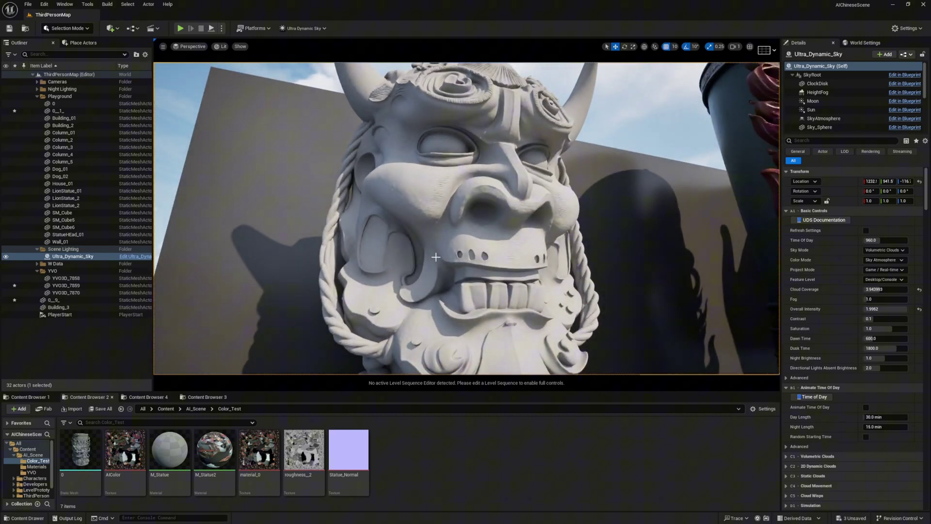
scroll(438, 265, "down", 6)
left_click_drag(438, 265, 400, 354, "alt")
scroll(467, 218, "up", 6)
left_click_drag(467, 218, 568, 145, "alt")
left_click_drag(368, 271, 364, 262, "alt")
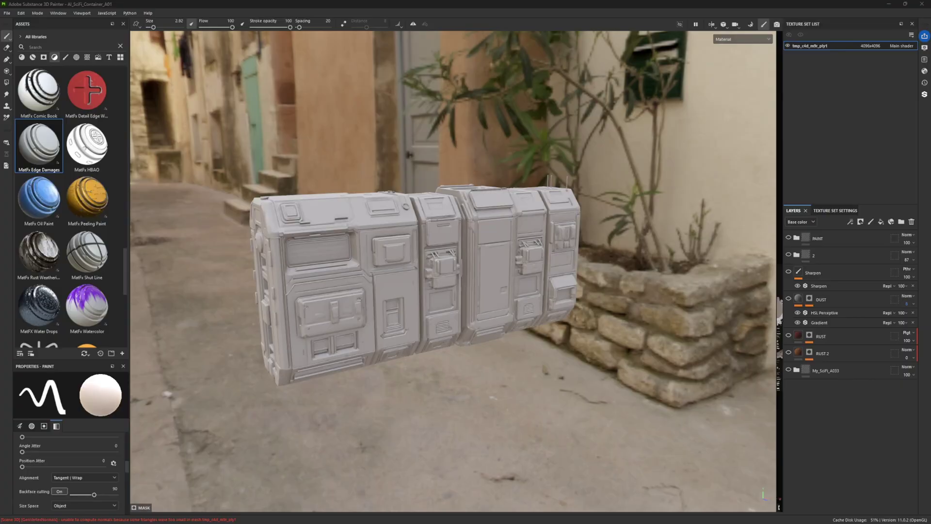
- Switch to Substance 3D Painter and toggle the visibility of layer group 2 on the sci-fi container
mouse_move(533, 291)
left_mouse_down("alt")
mouse_move(561, 324)
mouse_move(771, 354)
left_mouse_up("alt")
left_click(788, 256)
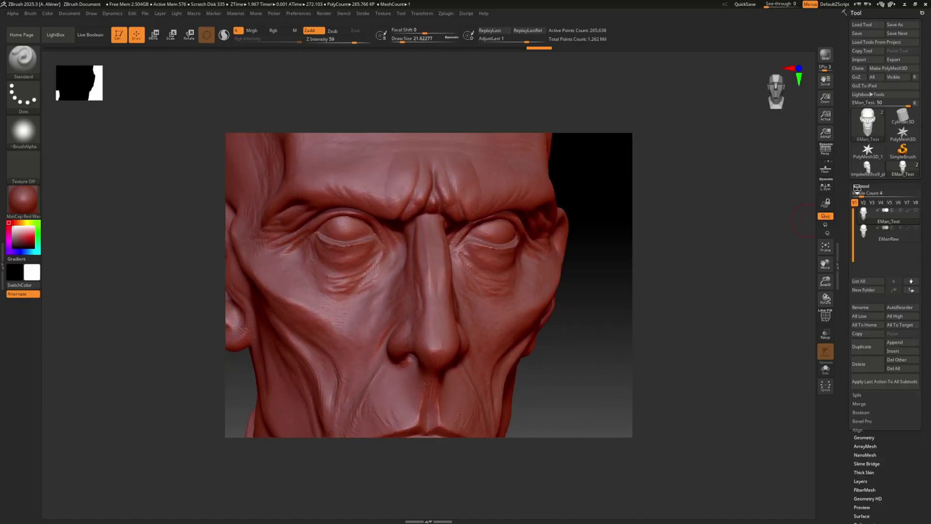
- Switch to ZBrush and inspect the topology of the sculpted man's head across its subtools with the polyframe toggled
left_click(880, 234)
key("shift+f")
key("Up")
left_click_drag(698, 257, 737, 230)
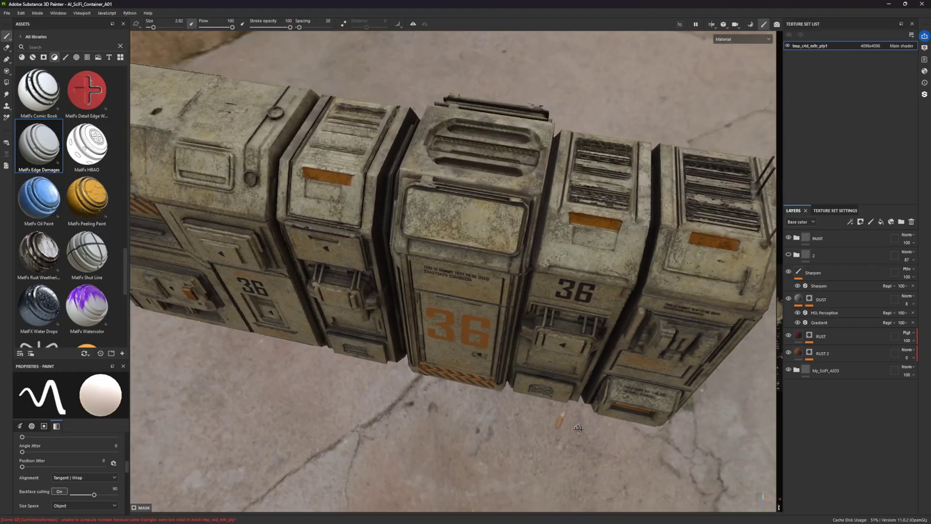
- Return to Substance 3D Painter and examine the textured sci-fi container from different angles and distances
mouse_move(339, 340)
left_mouse_down("alt")
mouse_move(362, 351)
mouse_move(437, 333)
mouse_move(438, 321)
mouse_move(407, 318)
mouse_move(460, 318)
mouse_move(473, 306)
mouse_move(363, 322)
left_mouse_up("alt")
middle_click_drag(645, 349, 451, 322, "alt")
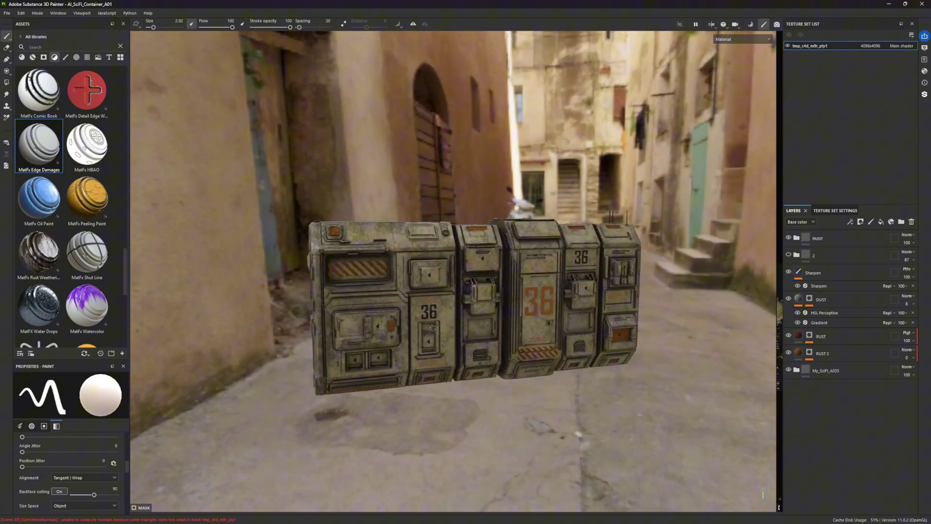
left_click_drag(451, 323, 460, 362, "alt")
right_click_drag(510, 358, 471, 353, "alt")
left_click_drag(471, 353, 755, 305, "alt")
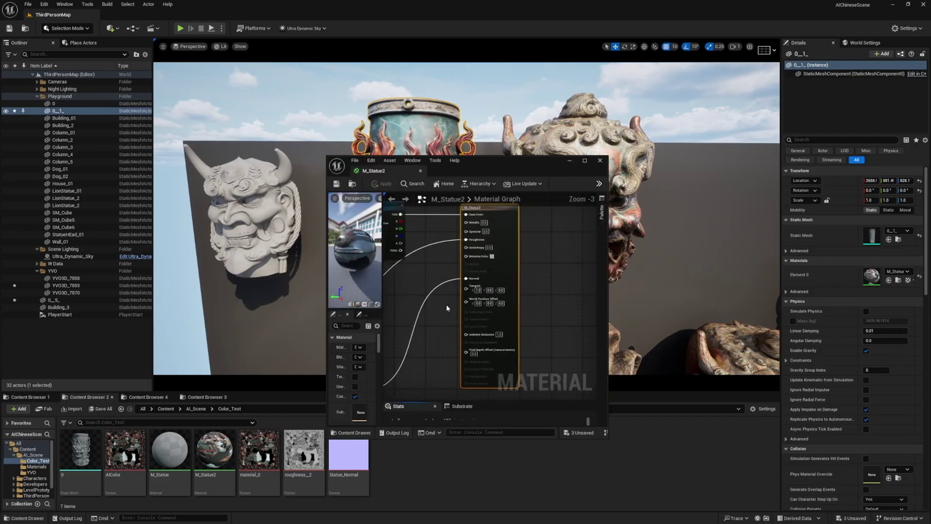
- In Unreal Editor's M_Statue2 material, find the normal map node, inspect the Statue_Normal texture in a maximized window, and close the texture
scroll(446, 304, "down", 3)
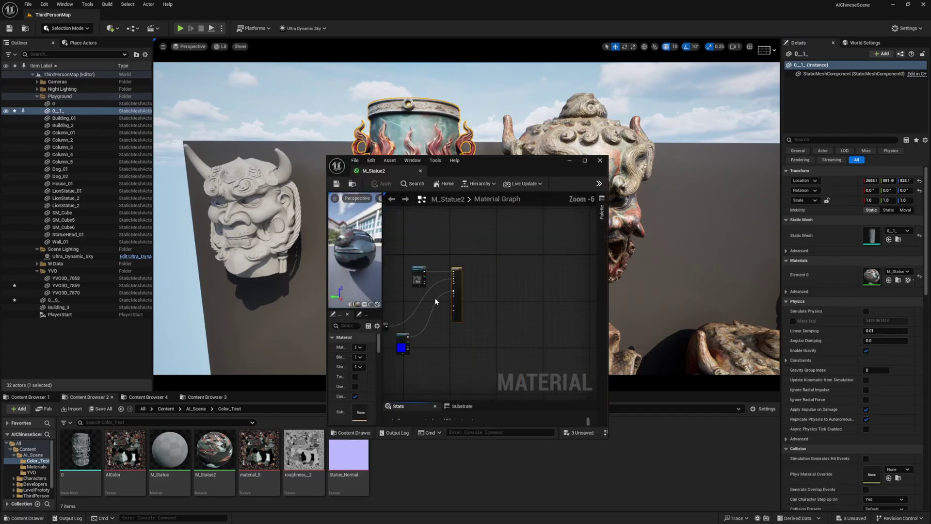
scroll(465, 291, "up", 2)
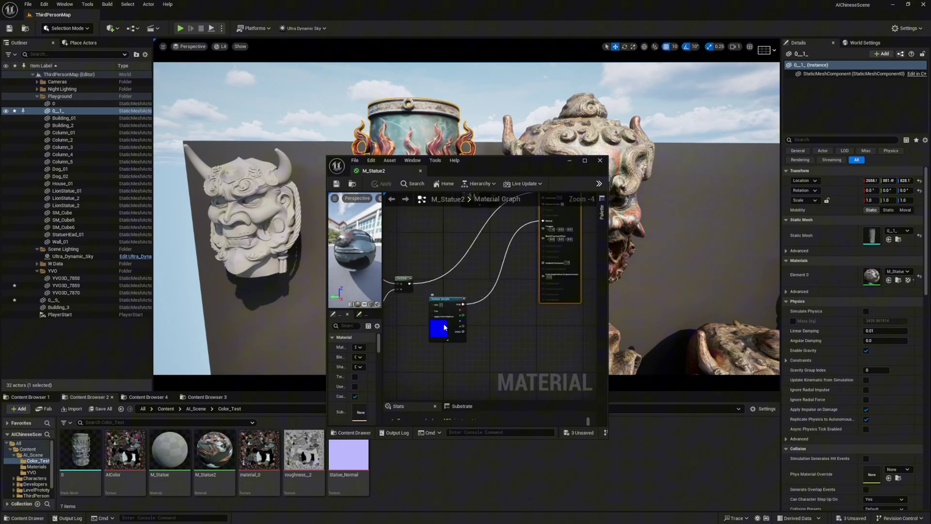
double_click(348, 453)
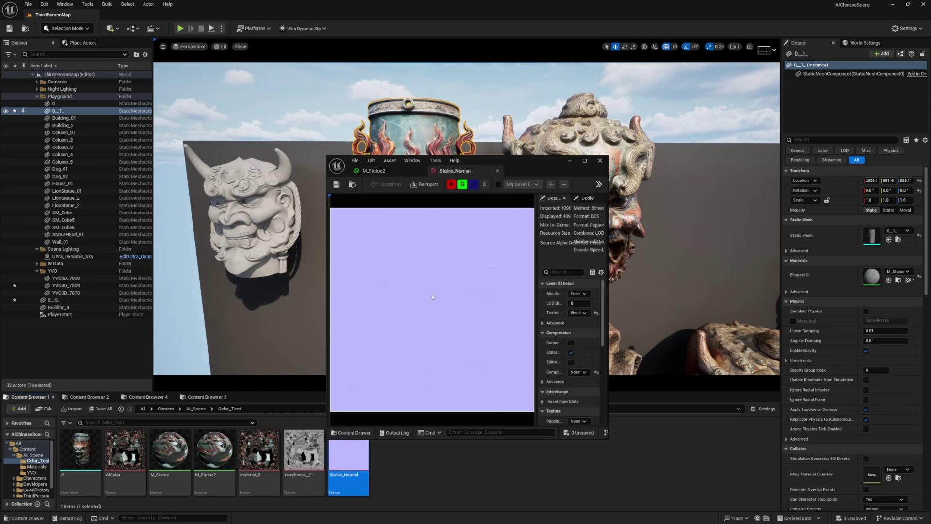
double_click(514, 166)
scroll(257, 365, "up", 5)
scroll(291, 361, "down", 1)
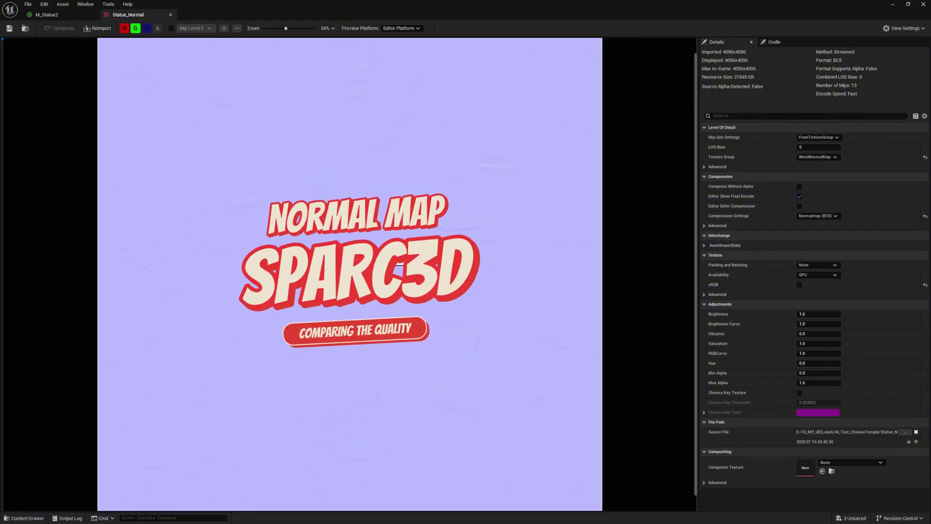
left_click(170, 15)
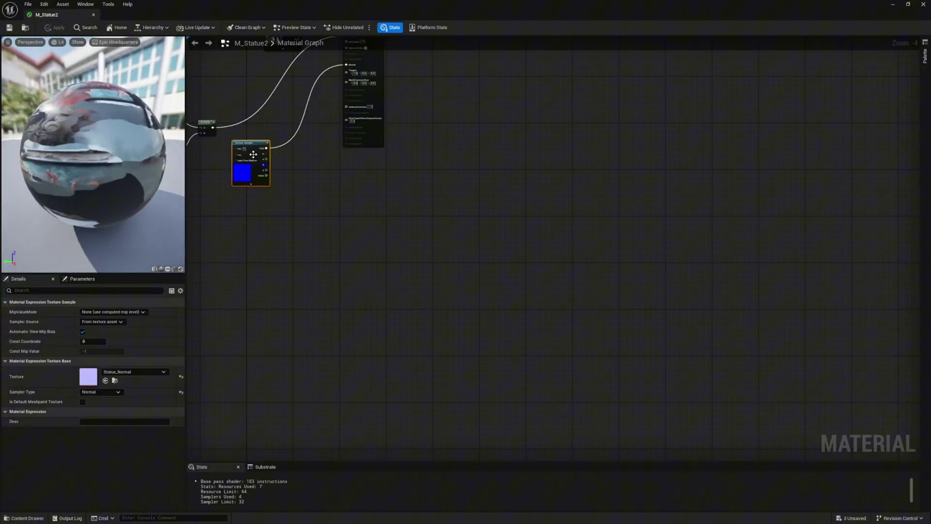
- Select the DiffuseColorMap node in the M_Statue2 material graph and open its AIColor texture
right_click_drag(236, 144, 374, 294)
left_click(437, 178)
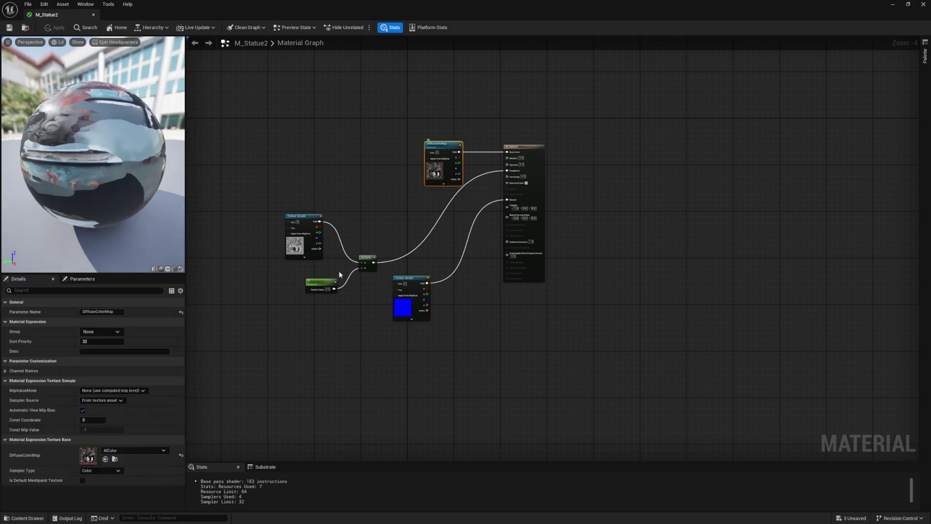
double_click(89, 458)
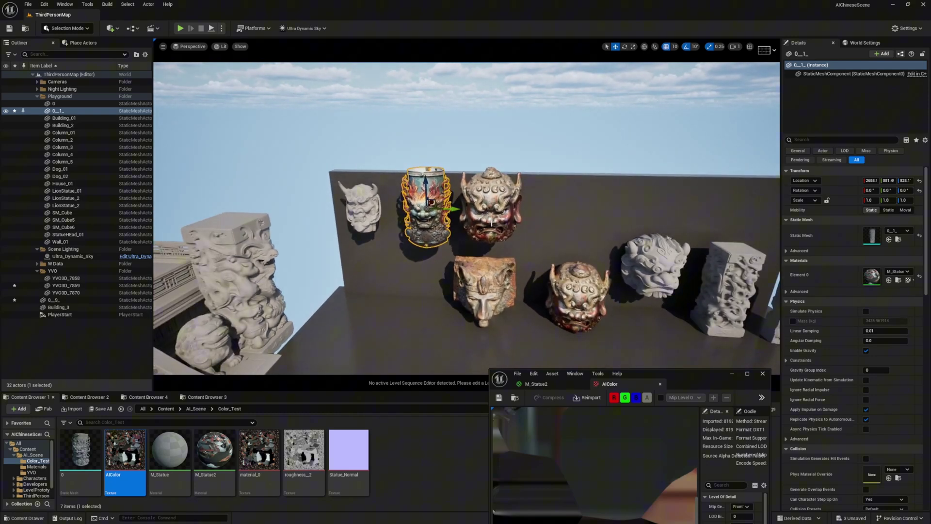
- Raise the lion mask into the row beside the upper demon head and delete the lower duplicate demon head YVO3D_7858
left_click(493, 228)
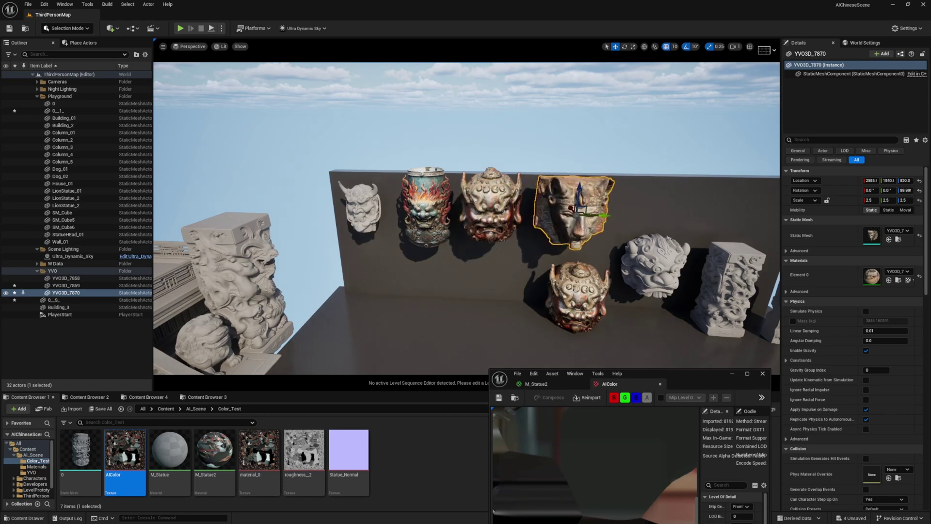
key("Delete")
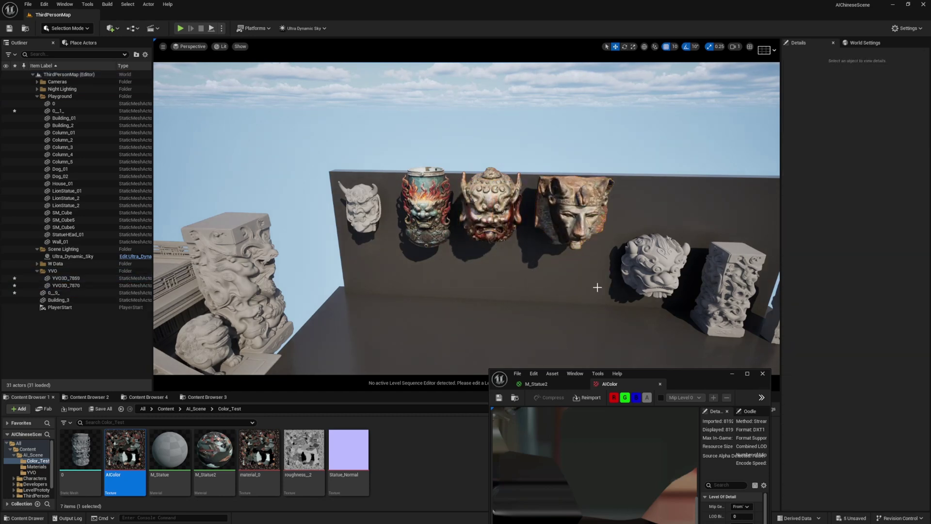
- Move the white horned mask to the other end of the wall, above the untextured lion head
left_click(632, 273)
right_click_drag(632, 273, 699, 272)
left_click(577, 248, "ctrl")
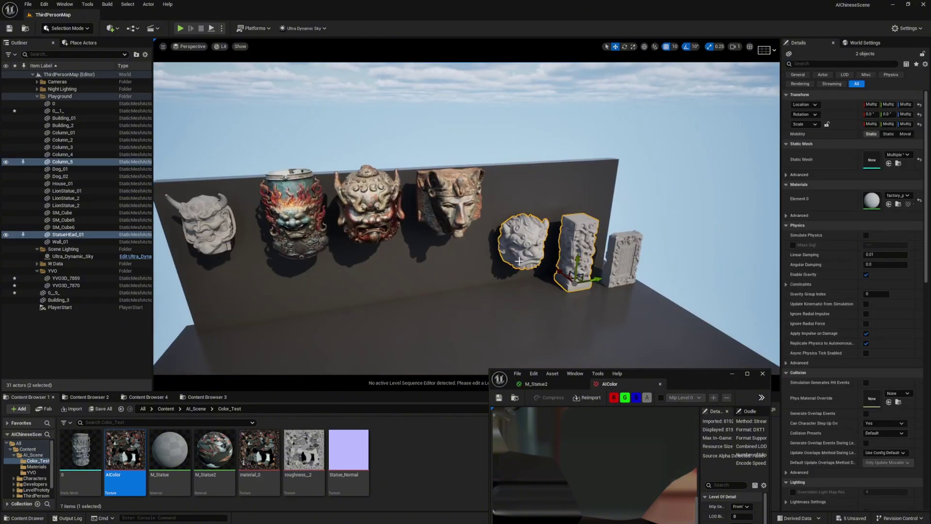
left_click(261, 230)
left_click(232, 229)
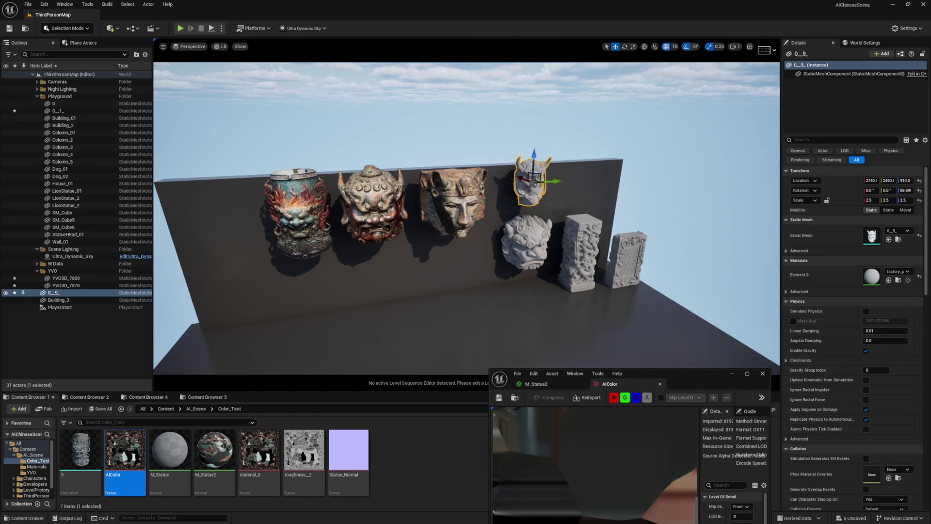
- Fly back and forth along the wall to compare the textured sculptures with the untextured ones
left_click(529, 242)
key("w")
mouse_move(595, 259)
right_mouse_down()
mouse_move(679, 294)
mouse_move(679, 276)
mouse_move(645, 271)
mouse_move(563, 286)
mouse_move(703, 267)
mouse_move(616, 269)
mouse_move(606, 279)
mouse_move(582, 272)
mouse_move(589, 277)
right_mouse_up()
key("s")
key("w")
key("s")
key("w")
key("s")
key("w")
key("s")
left_click(676, 260)
key("s")
right_click_drag(676, 260, 606, 269)
key("w")
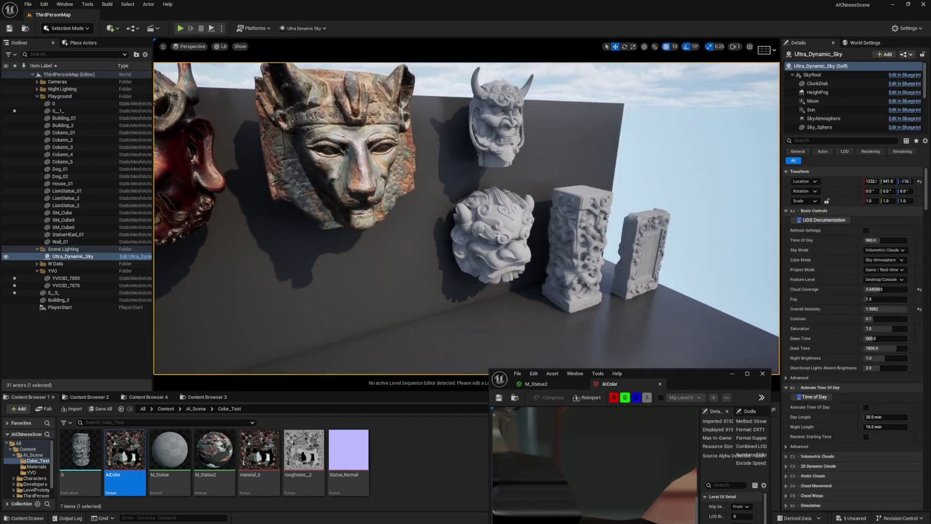
key("s")
right_click_drag(505, 248, 442, 243)
right_click_drag(722, 290, 687, 285)
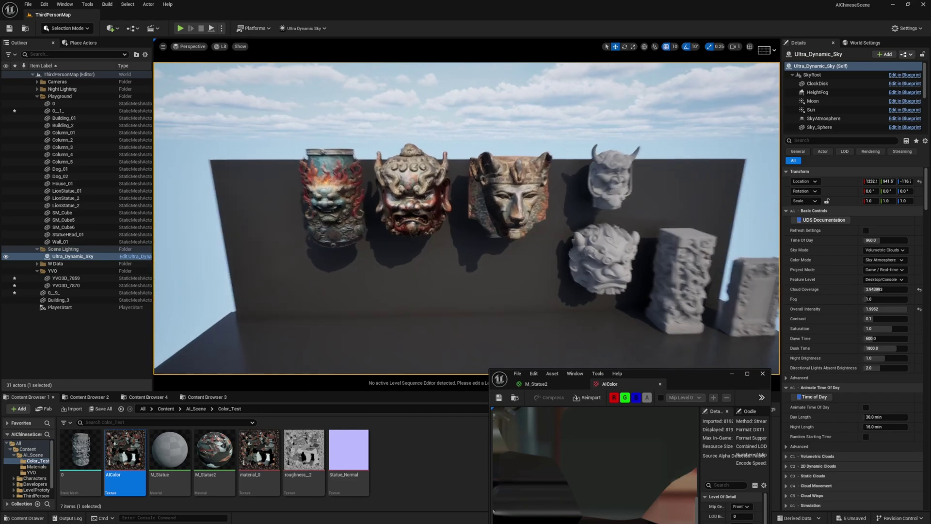
- Select and frame the textured lion mask YVO3D_7870 and examine its surface up close from different angles
scroll(687, 285, "up", 5)
left_click(534, 202)
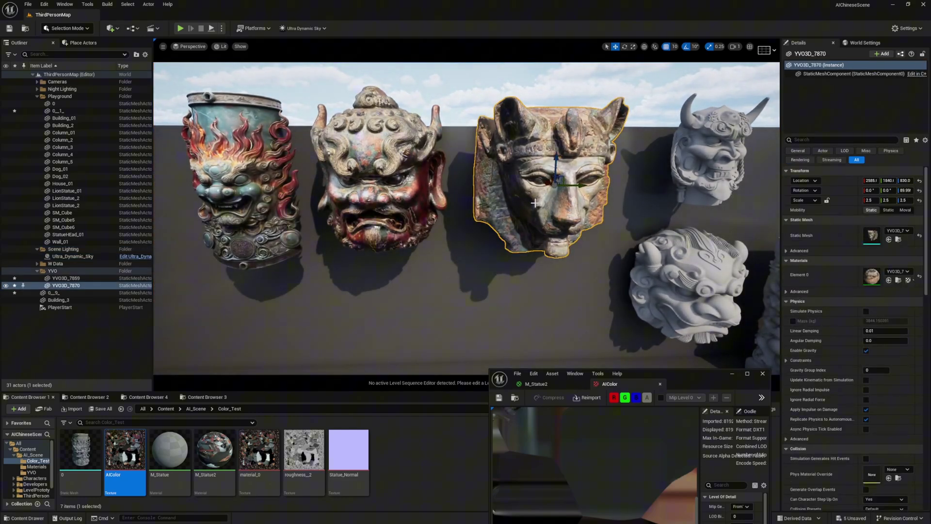
key("f")
left_click_drag(535, 202, 473, 287, "alt")
scroll(466, 218, "up", 3)
left_click_drag(468, 163, 471, 202, "alt")
left_click_drag(614, 326, 455, 326, "alt")
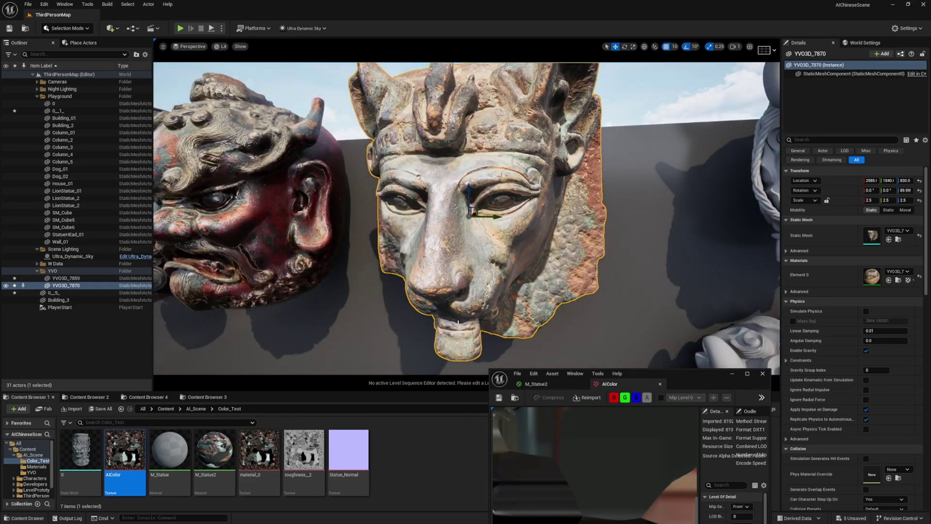
- Locate the lion mask's material in the content browser, open YVO3D_7870_material_0, and move its editor window over the viewport
left_click(899, 281)
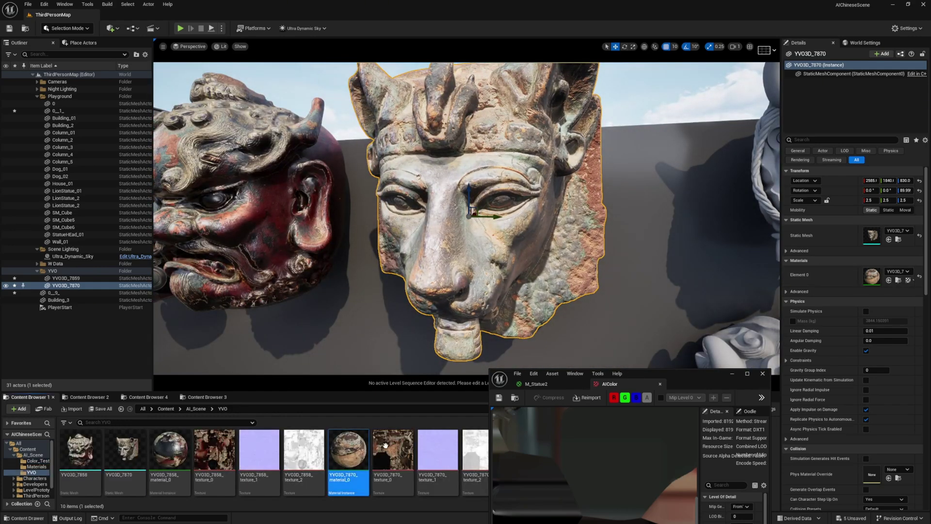
double_click(349, 449)
left_click_drag(645, 374, 670, 208)
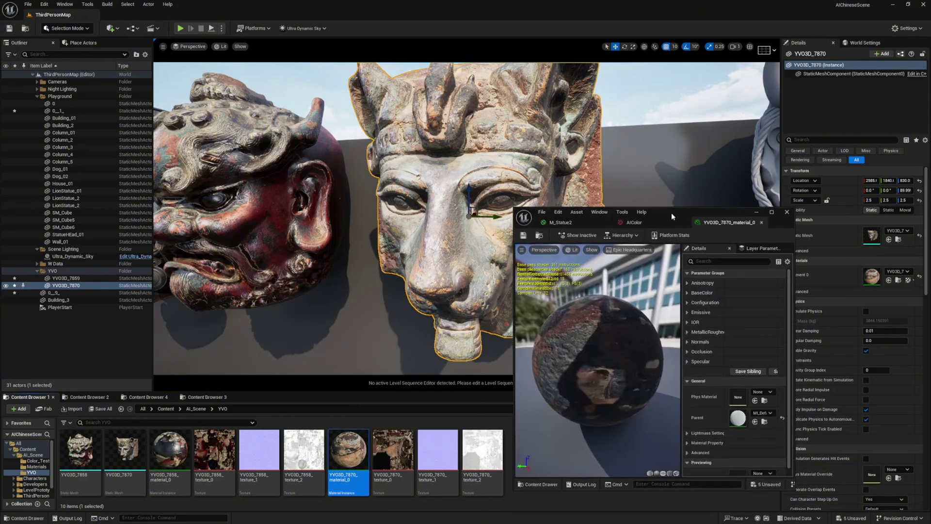
- Tint the base colour of the lion mask's material pale blue-green and save the material instance
left_click(688, 289)
left_click(738, 318)
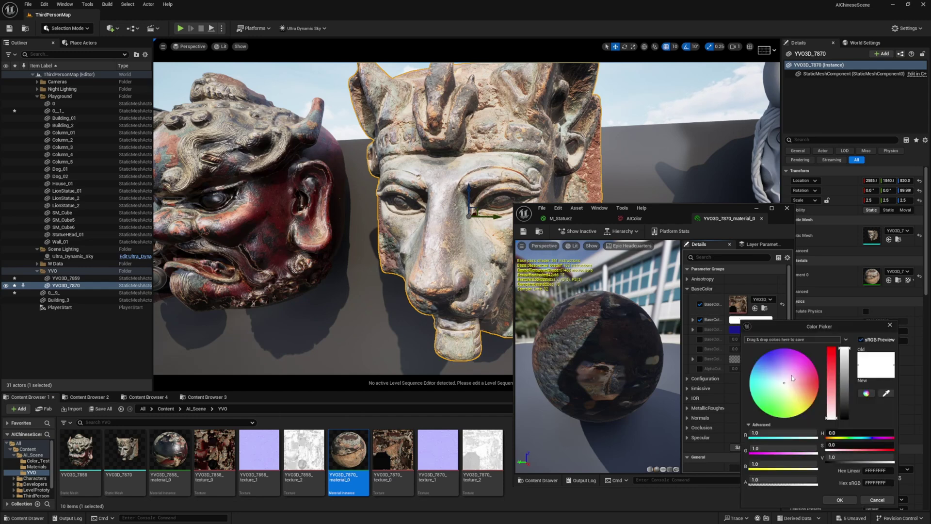
left_click_drag(792, 378, 777, 376)
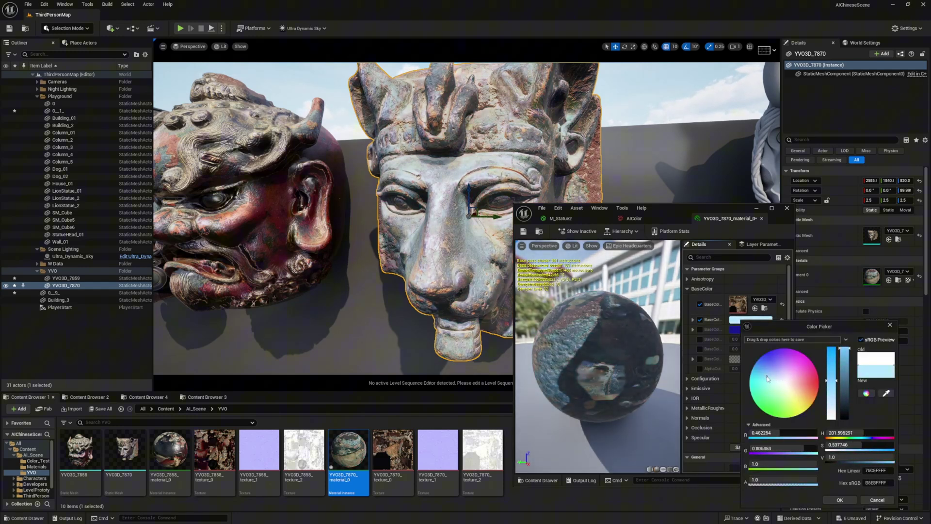
left_click(890, 326)
left_click(687, 289)
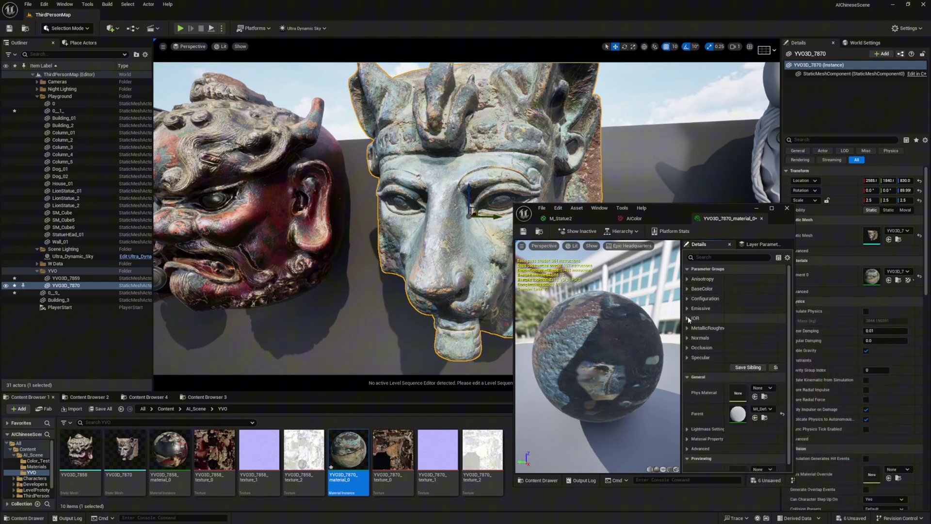
left_click(687, 329)
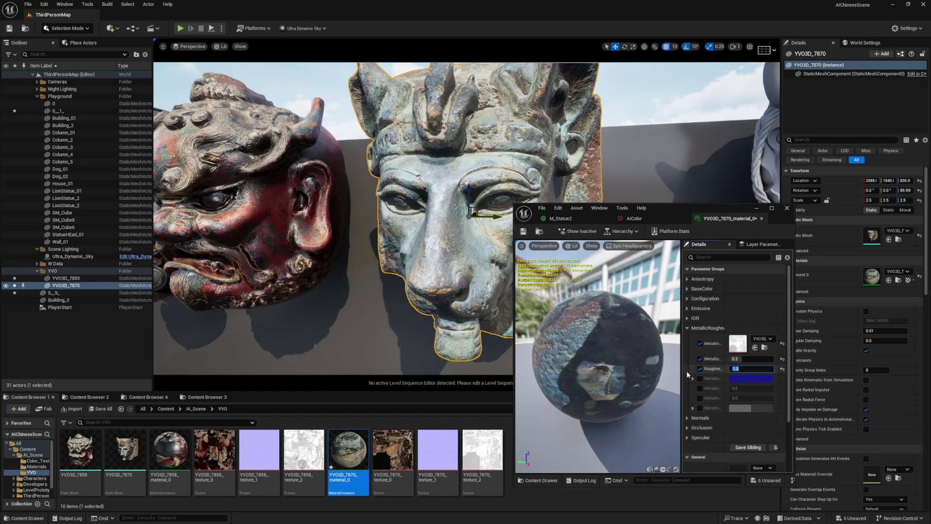
left_click(525, 232)
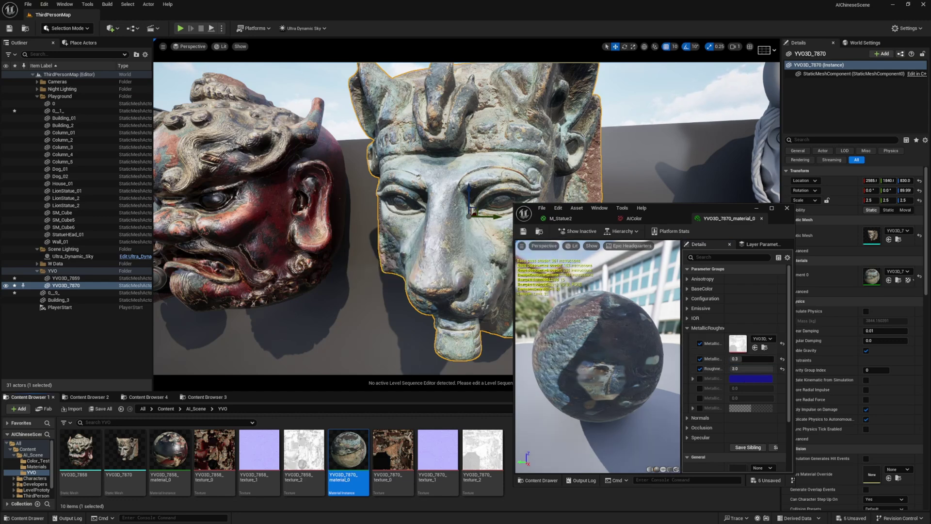
- Set the lion mask material's roughness to 0.1 and examine the glossier surface from different angles
left_click_drag(437, 271, 329, 271, "alt")
right_click_drag(490, 258, 534, 258, "alt")
left_click_drag(491, 263, 626, 262, "alt")
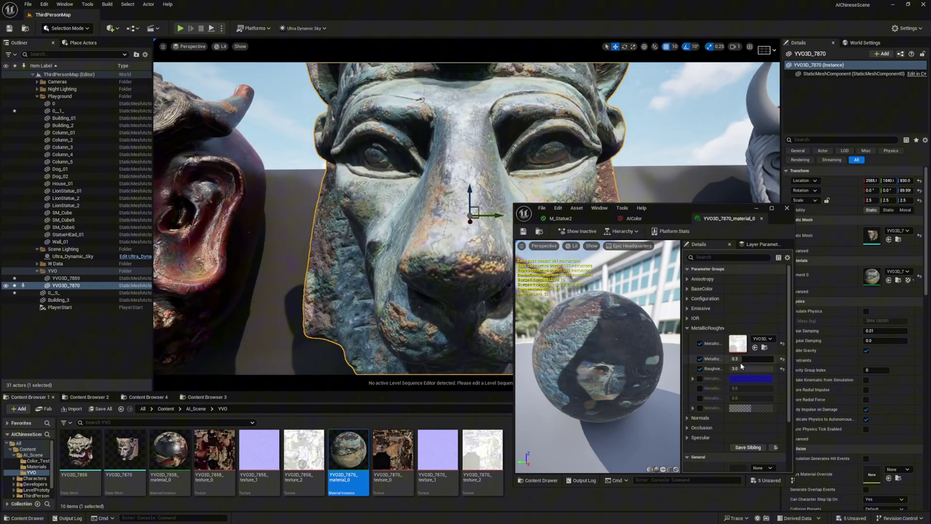
key("Return")
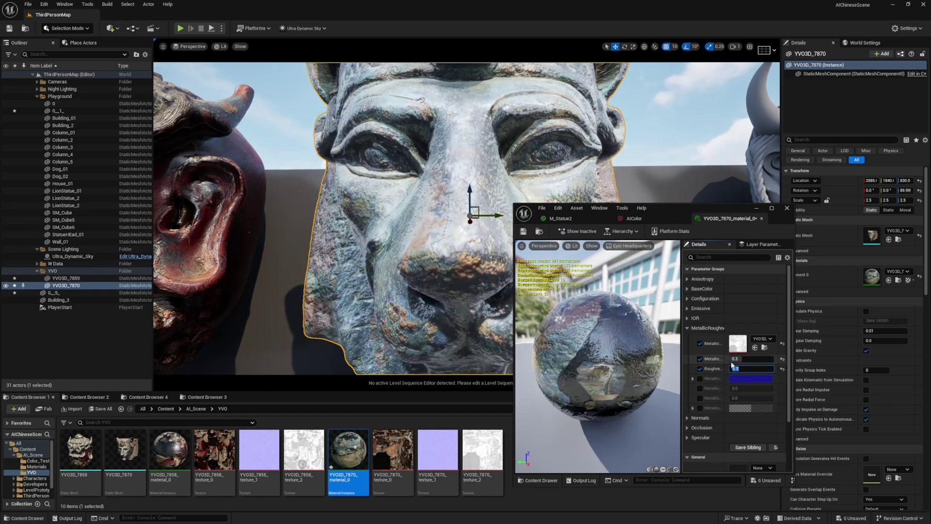
left_click_drag(466, 286, 407, 291, "alt")
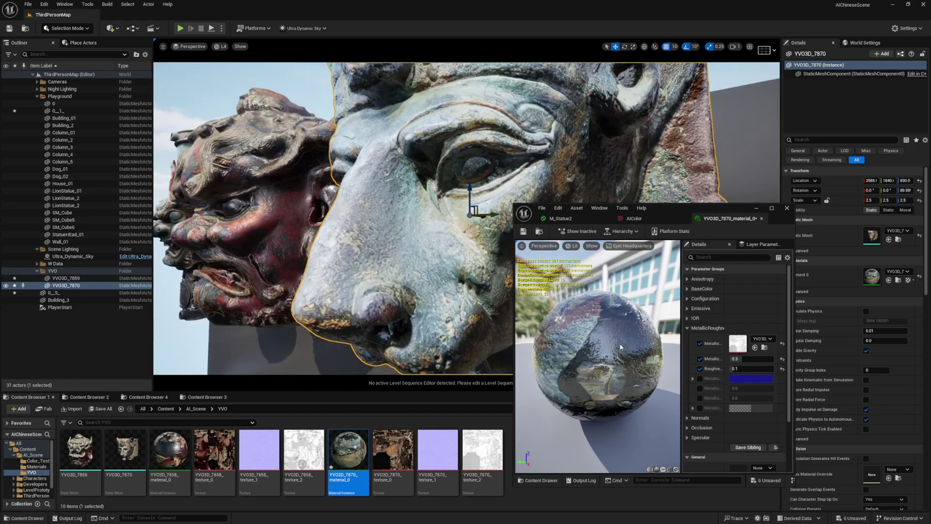
- Reset the lion mask material's roughness to its default of 1.0, then save and close the material
left_click(782, 370)
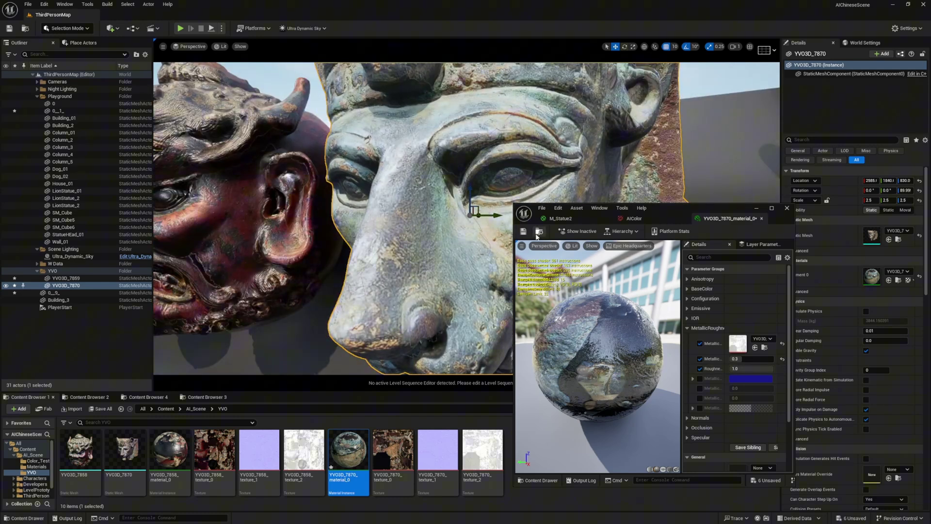
left_click(523, 231)
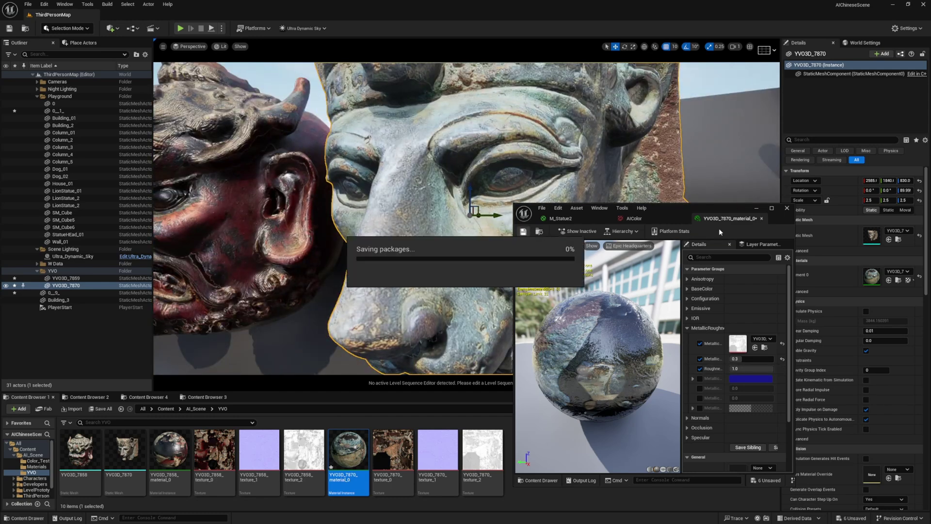
left_click(787, 208)
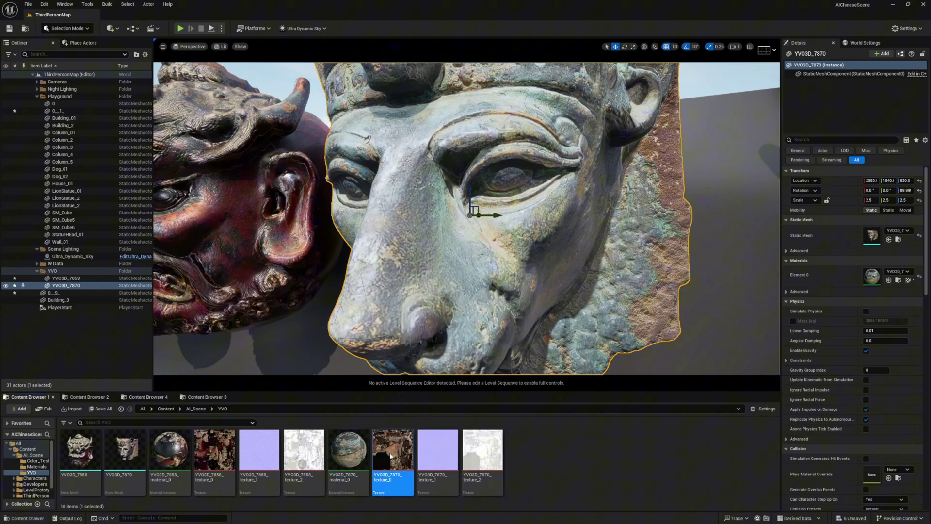
- Open the albedo map YVO3D_7870_texture_0 in a maximized editor, examine its detail at different magnifications, and close it
double_click(391, 456)
double_click(670, 207)
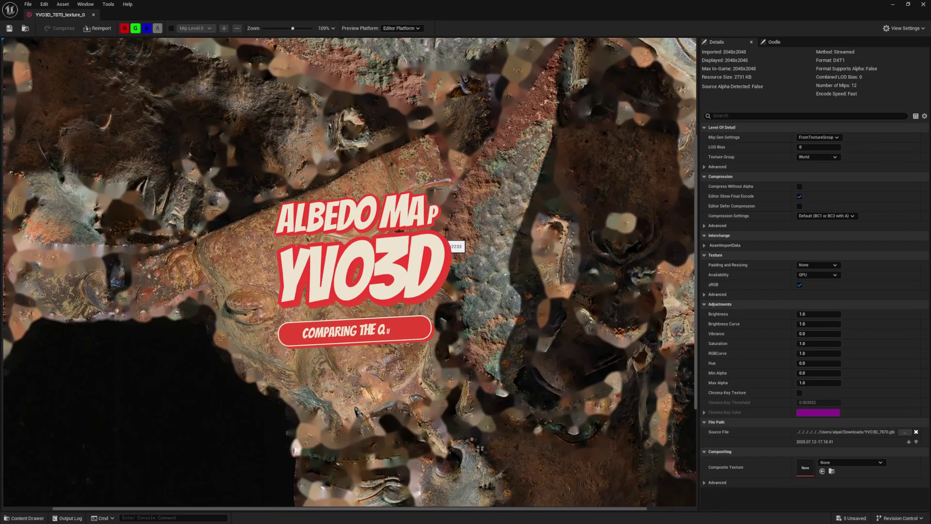
scroll(409, 239, "up", 3)
left_click_drag(538, 325, 416, 228)
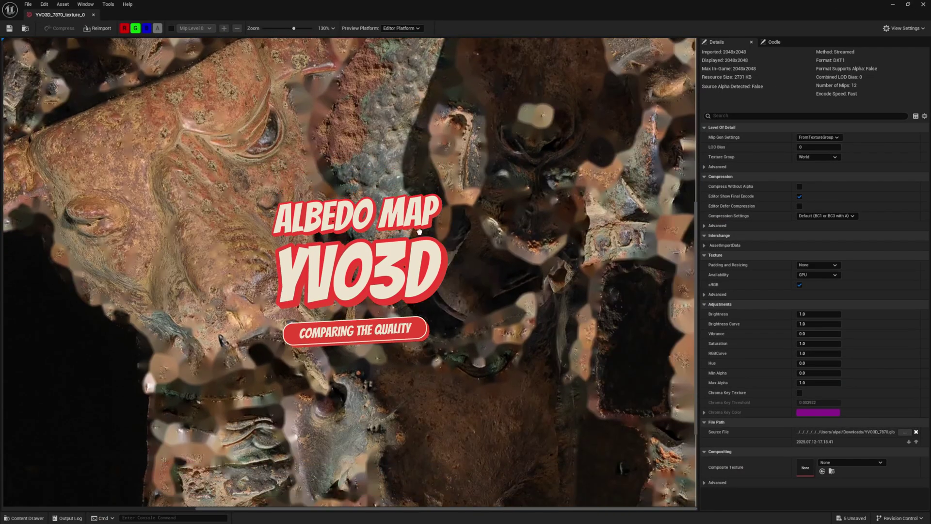
scroll(488, 279, "down", 1)
scroll(483, 275, "down", 1)
scroll(483, 278, "down", 2)
right_click_drag(500, 232, 459, 252)
scroll(460, 253, "up", 5)
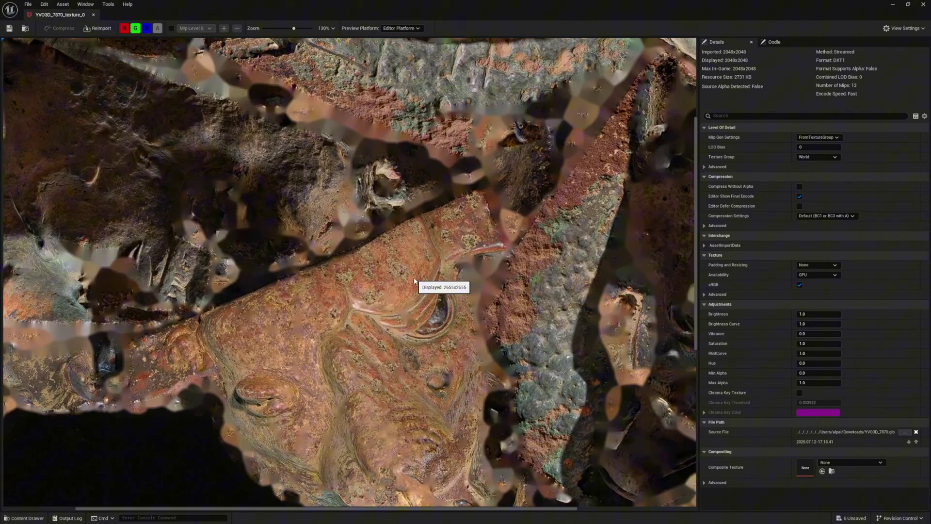
scroll(411, 278, "down", 5)
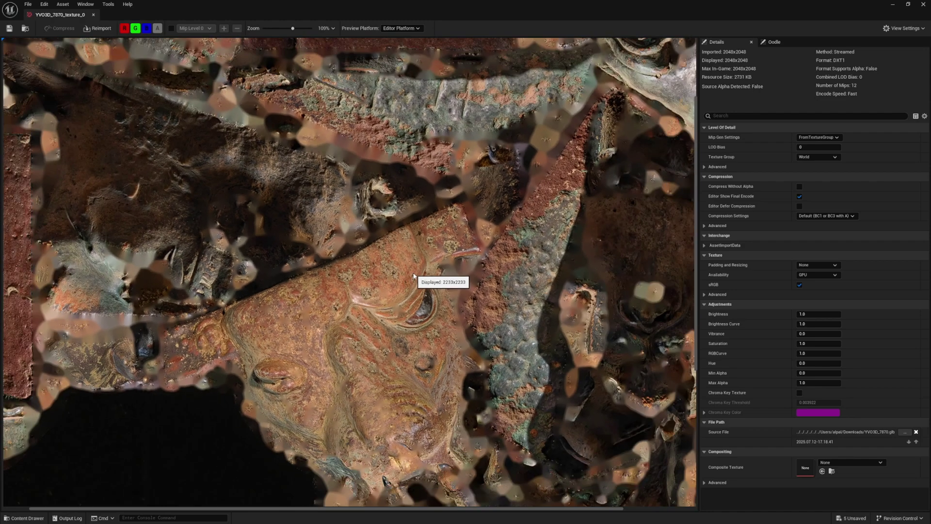
scroll(413, 274, "up", 3)
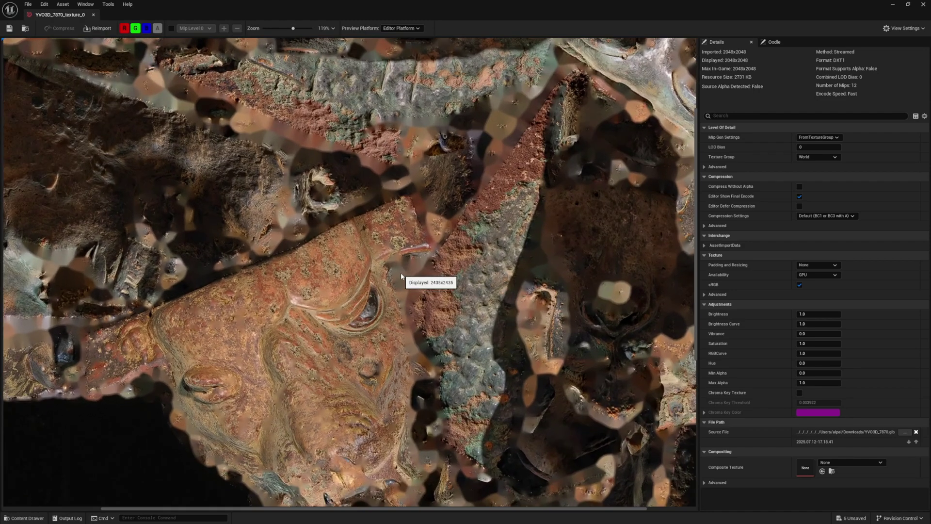
scroll(401, 277, "up", 1)
right_click_drag(381, 273, 429, 250)
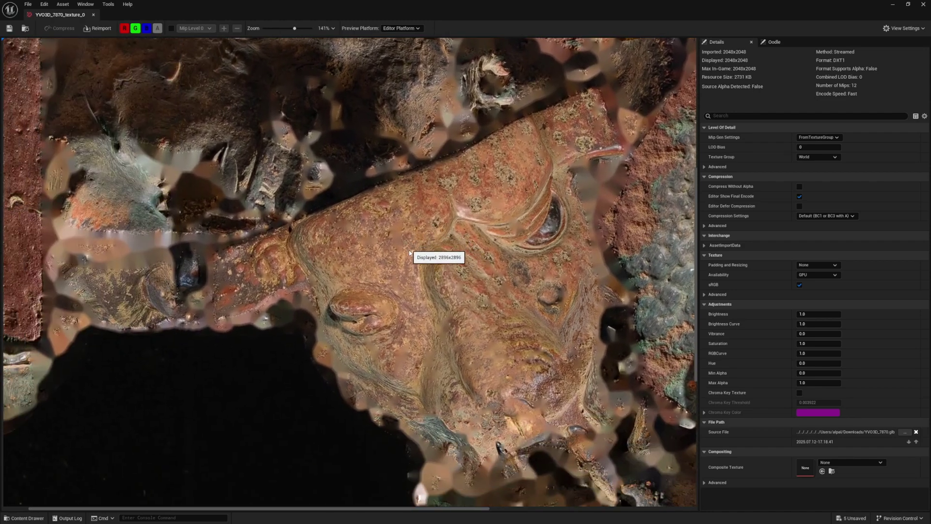
scroll(410, 255, "up", 5)
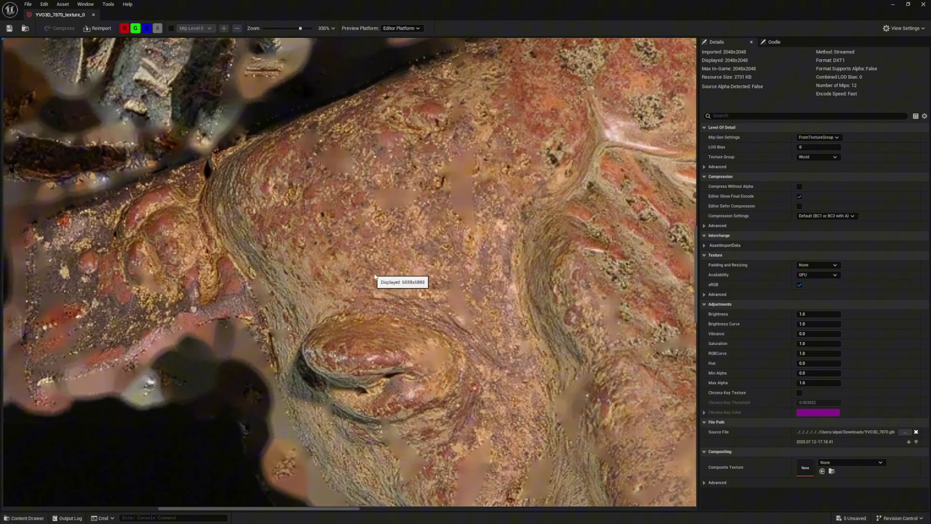
scroll(380, 277, "down", 3)
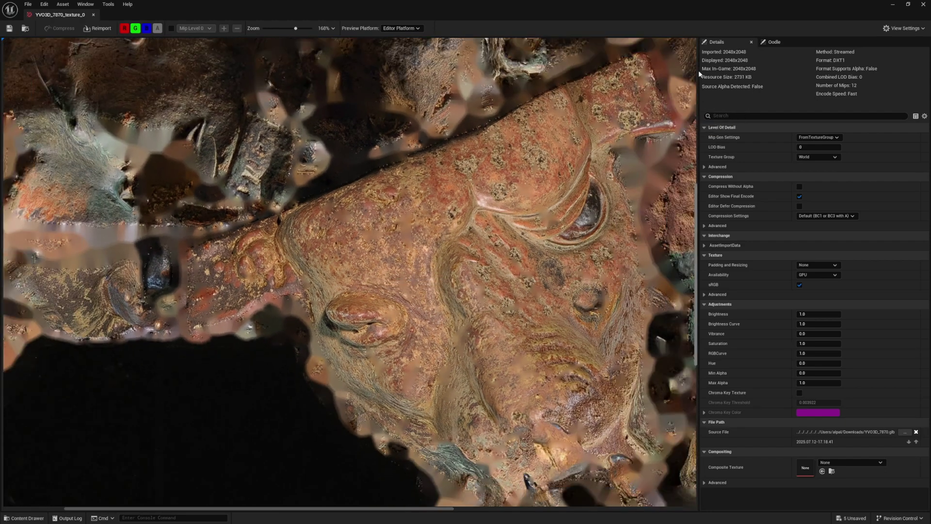
scroll(432, 270, "up", 3)
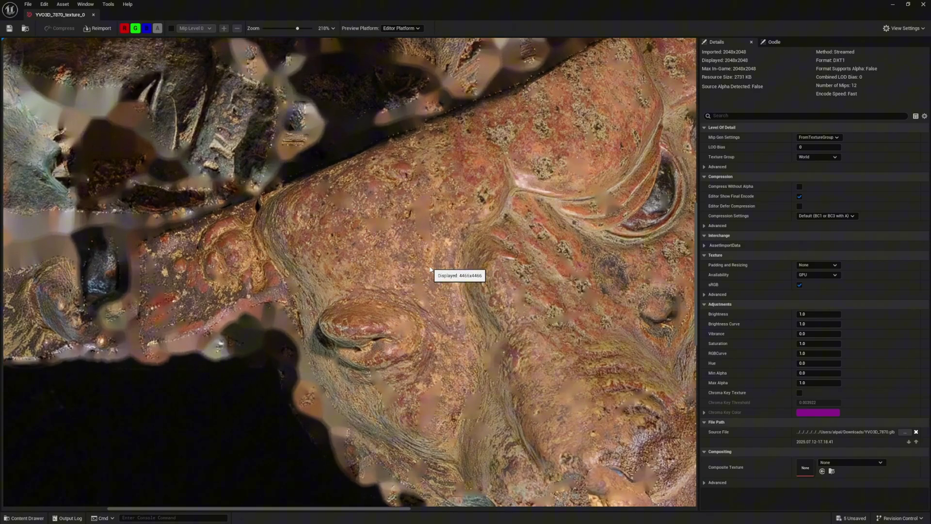
scroll(432, 270, "down", 3)
scroll(383, 313, "down", 2)
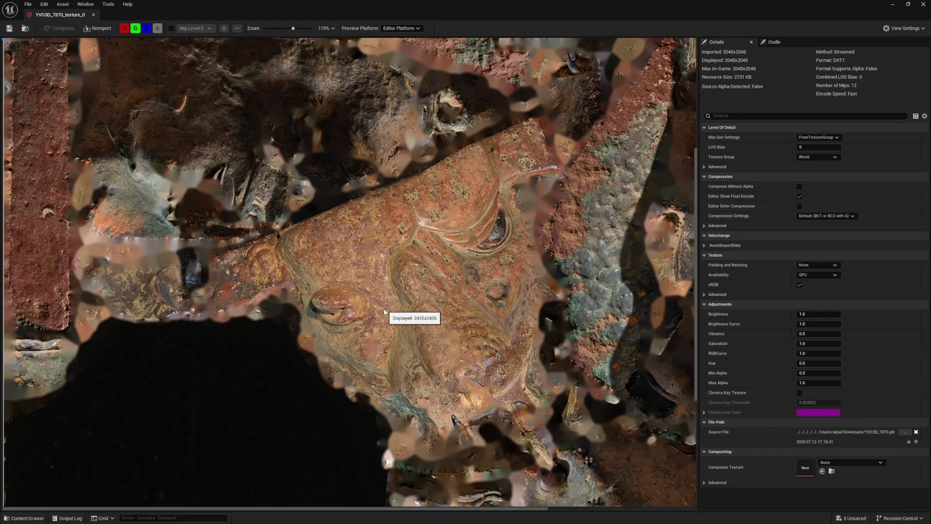
scroll(350, 315, "up", 1)
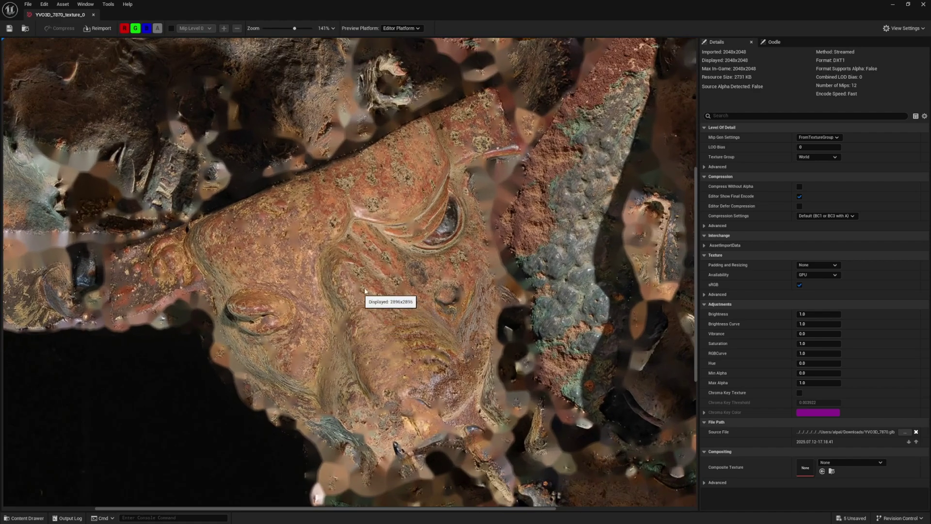
left_click(94, 15)
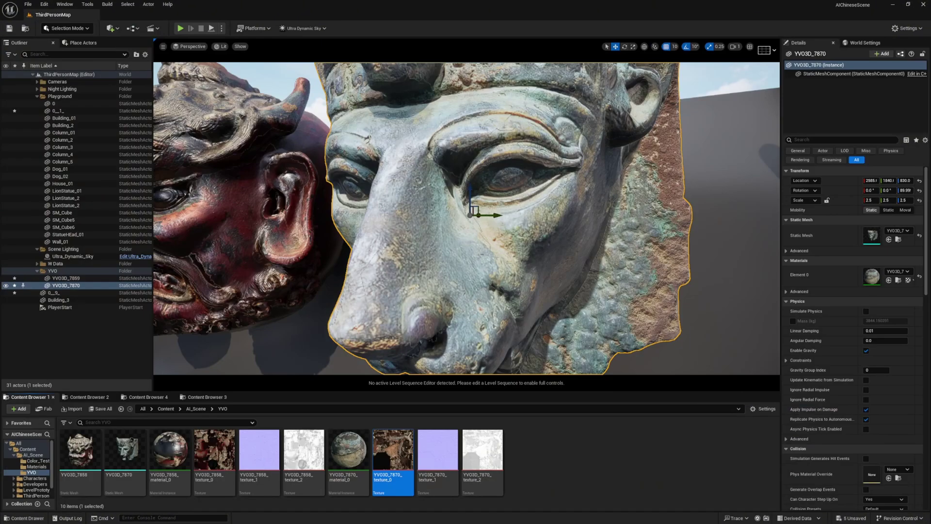
- Open the normal maps YVO3D_7870_texture_1 and YVO3D_7858_texture_1 and examine the surface detail of the latter up close
double_click(433, 442)
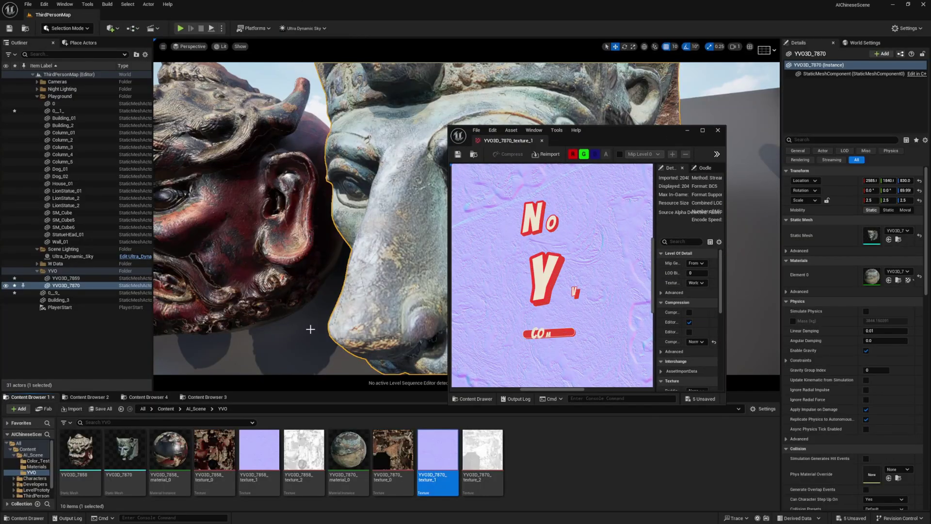
double_click(649, 134)
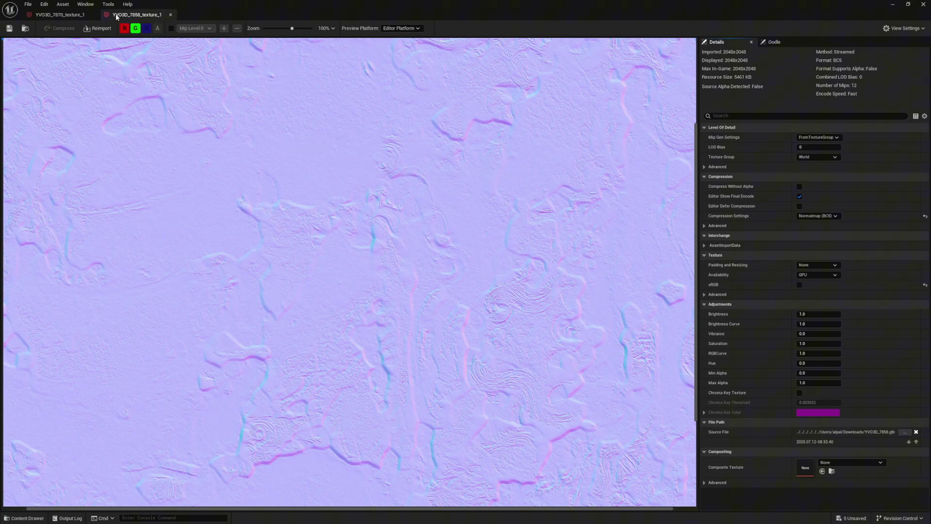
scroll(410, 278, "down", 2)
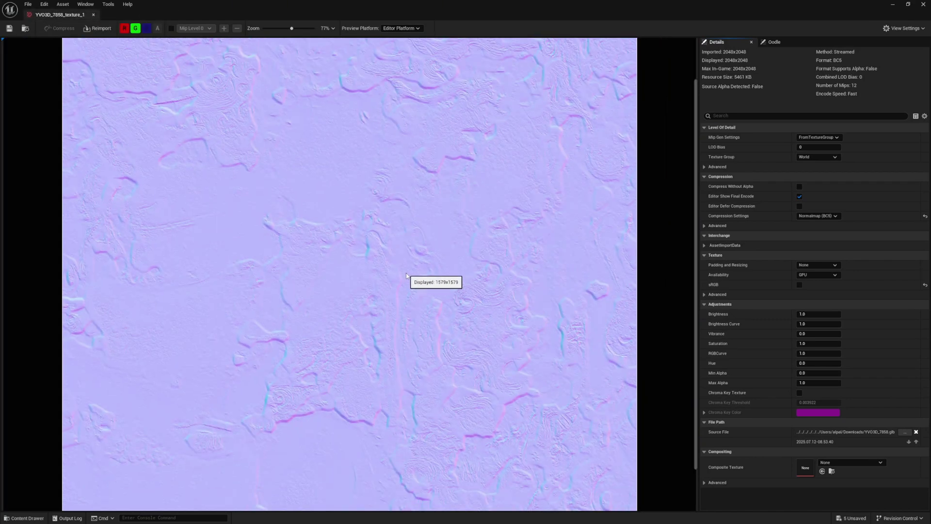
scroll(499, 380, "up", 5)
scroll(499, 380, "down", 4)
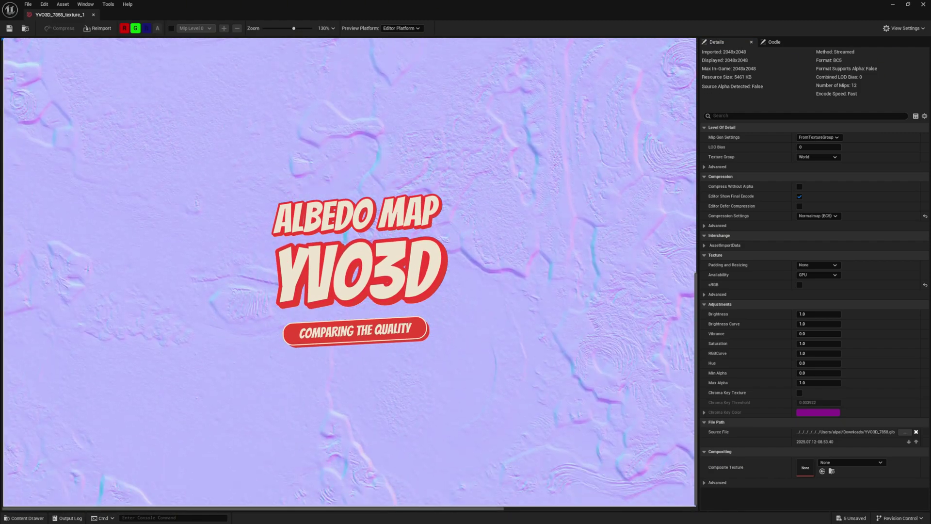
scroll(362, 325, "up", 5)
scroll(363, 327, "down", 3)
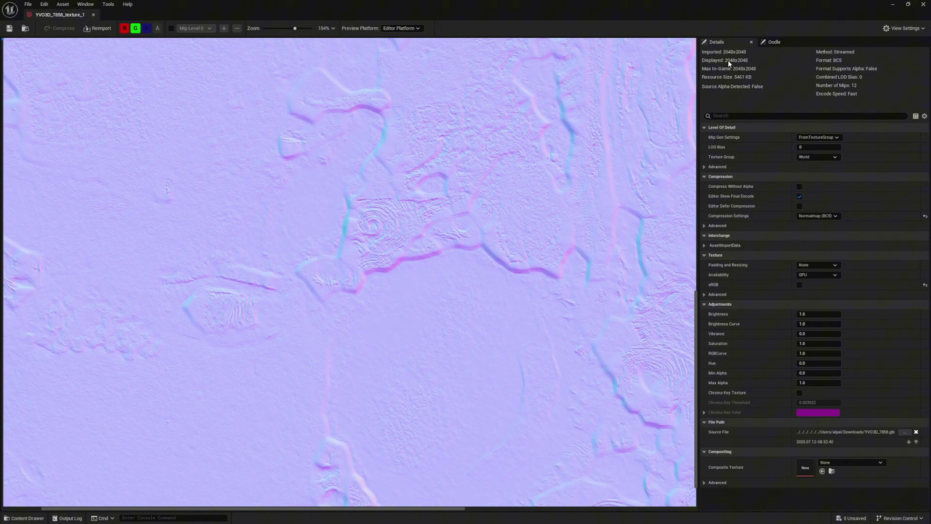
scroll(517, 206, "down", 2)
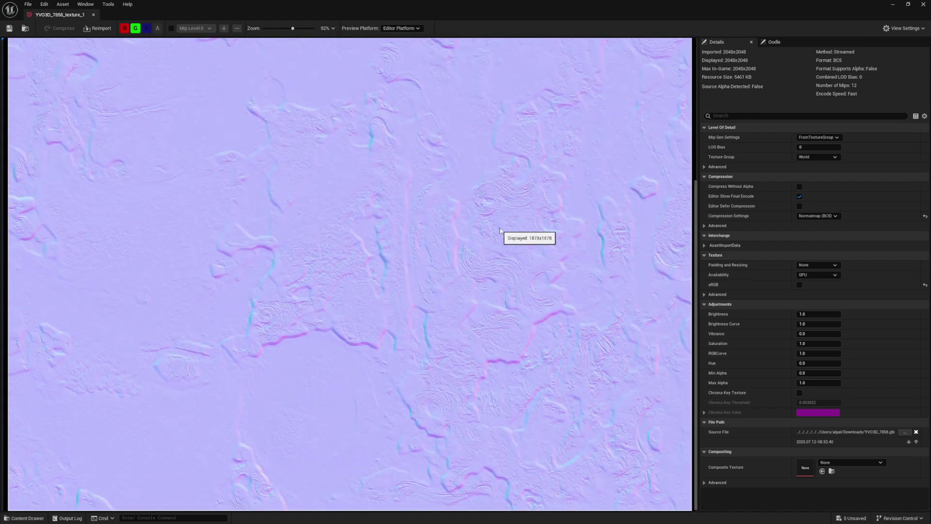
scroll(464, 251, "up", 3)
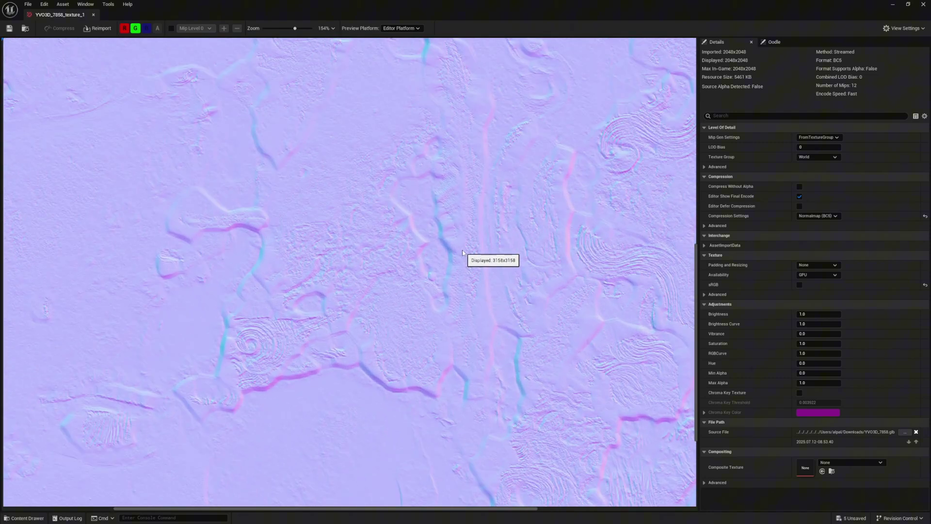
- Set the mip generation of YVO3D_7858_texture_1 to Sharpen10 and close the texture editor
left_click(823, 139)
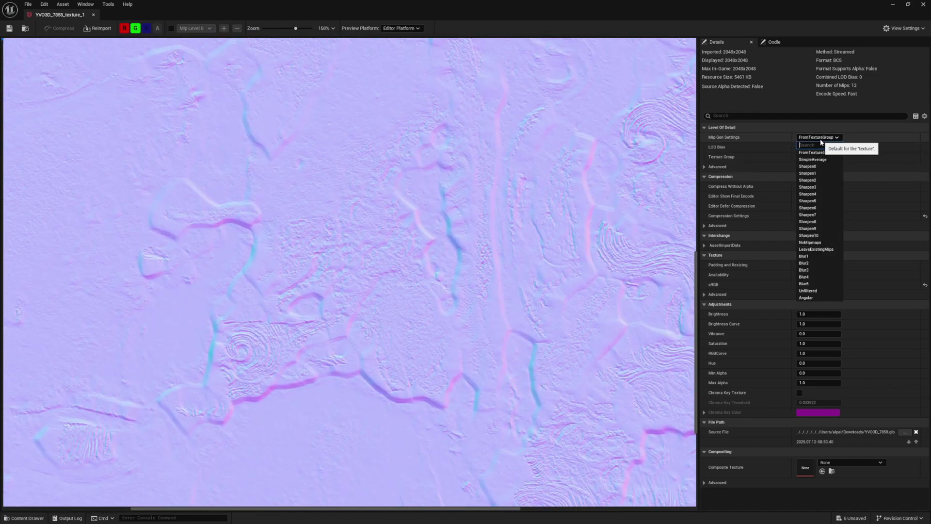
left_click(815, 236)
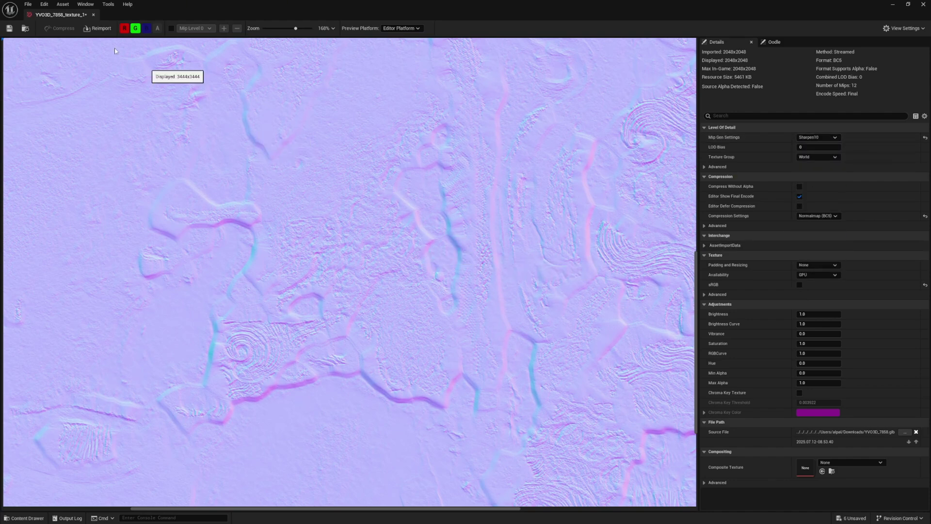
left_click(93, 15)
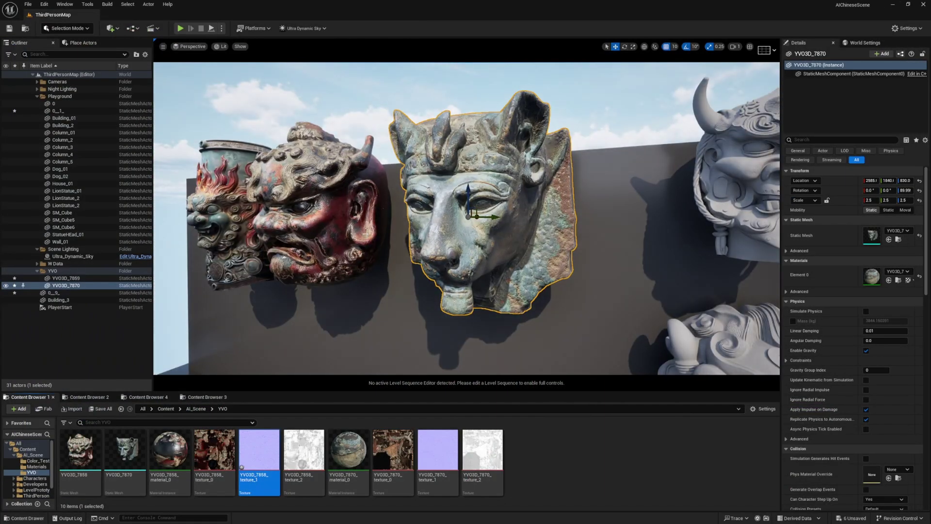
- Fly back from the wall to compare the textured masks with the untextured sculptures, and select the lower untextured lion head
right_click_drag(351, 111, 330, 111)
key("s")
key("w")
key("s")
scroll(412, 156, "down", 3)
left_click(597, 296)
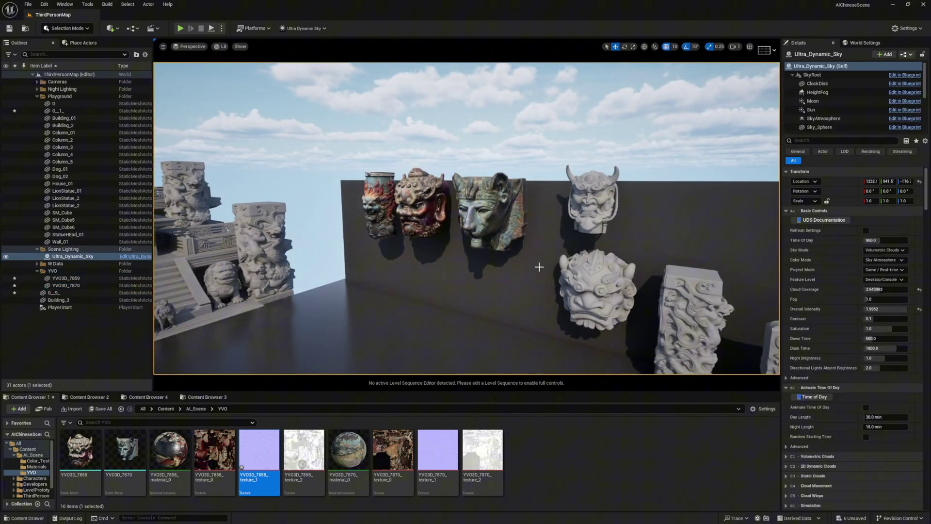
scroll(598, 295, "up", 5)
right_click_drag(598, 296, 621, 320)
key("w")
key("s")
key("w")
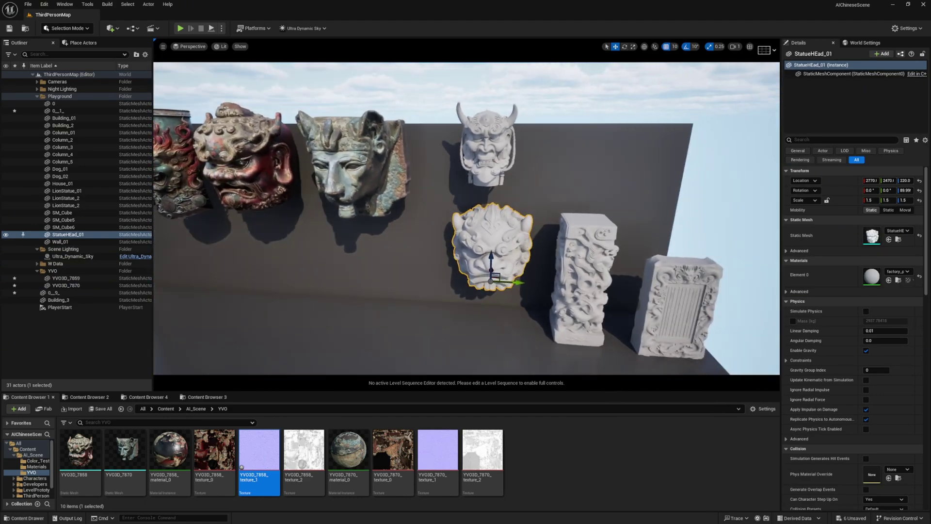
- Frame the green mask YVO3D_7870 and orbit around it to examine its face, ears and sides up close and from farther back
left_click(400, 201)
key("f")
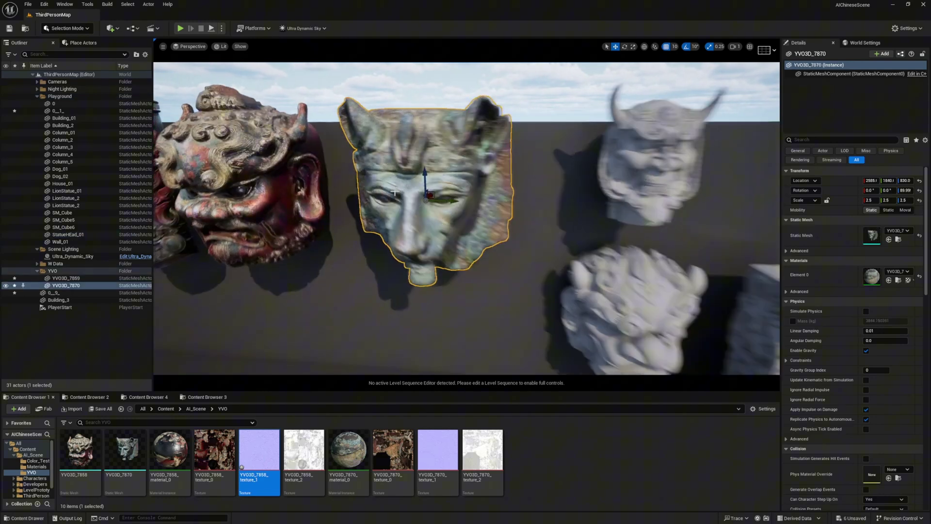
left_click_drag(438, 253, 528, 242, "alt")
left_click(386, 120)
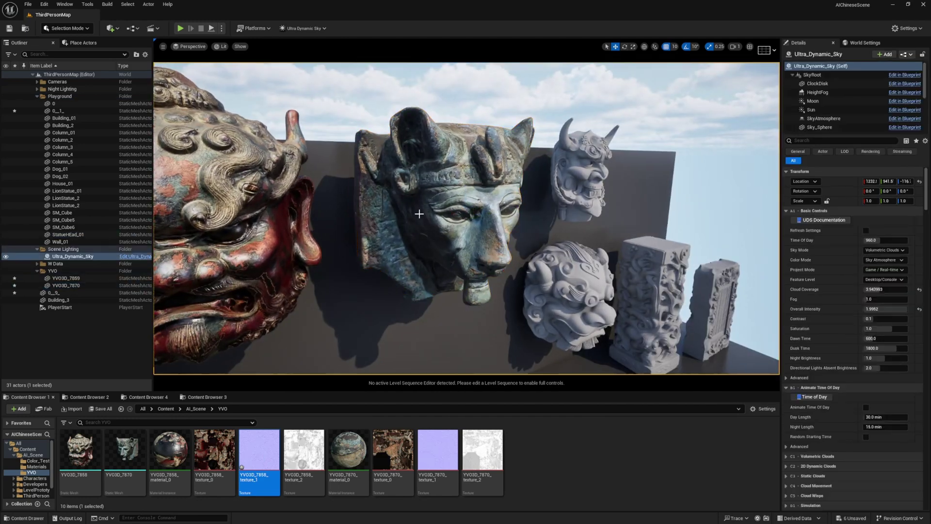
left_click_drag(386, 120, 349, 121, "alt")
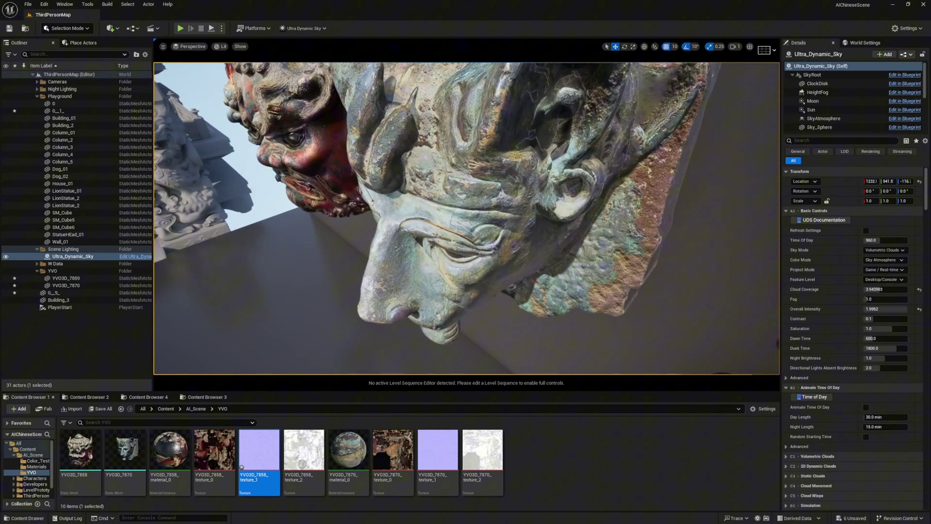
left_click_drag(451, 241, 543, 209, "alt")
scroll(451, 241, "down", 5)
key("s")
right_click_drag(467, 218, 405, 243)
key("w")
right_click_drag(474, 242, 487, 213)
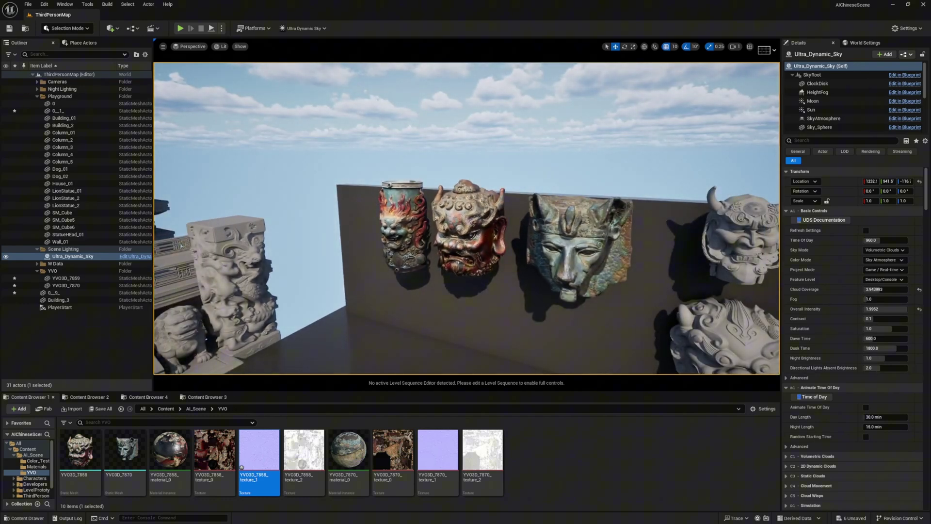
- Survey the plaza from above, with the temple at its far end and the sculpture walls on both sides
left_click(473, 224)
key("f")
left_click_drag(473, 224, 514, 218, "alt")
right_click_drag(467, 218, 489, 223)
right_click_drag(578, 203, 578, 203)
left_click(578, 202)
right_click_drag(495, 273, 494, 273)
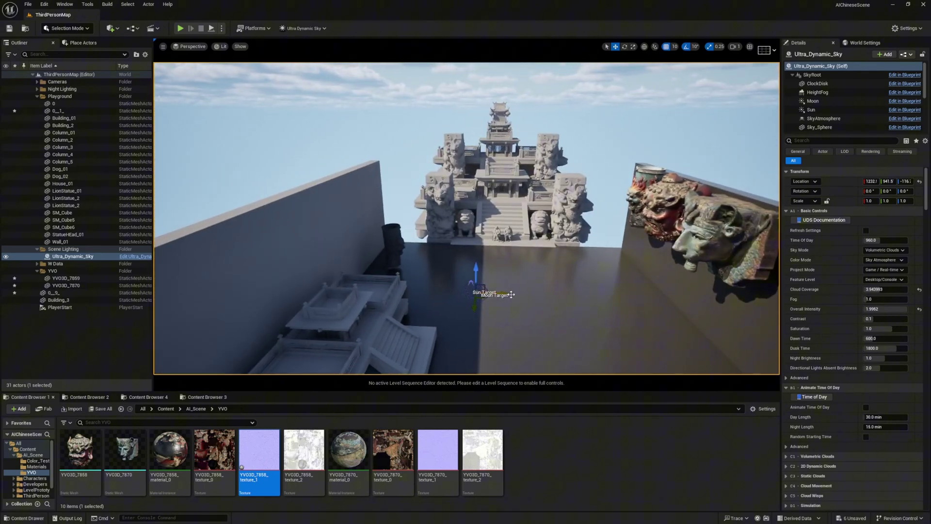
- Play the level from the plaza floor and run the character to the temple stairs and along the mask wall
right_click(515, 294)
left_click(534, 285)
left_click(526, 293)
key("w")
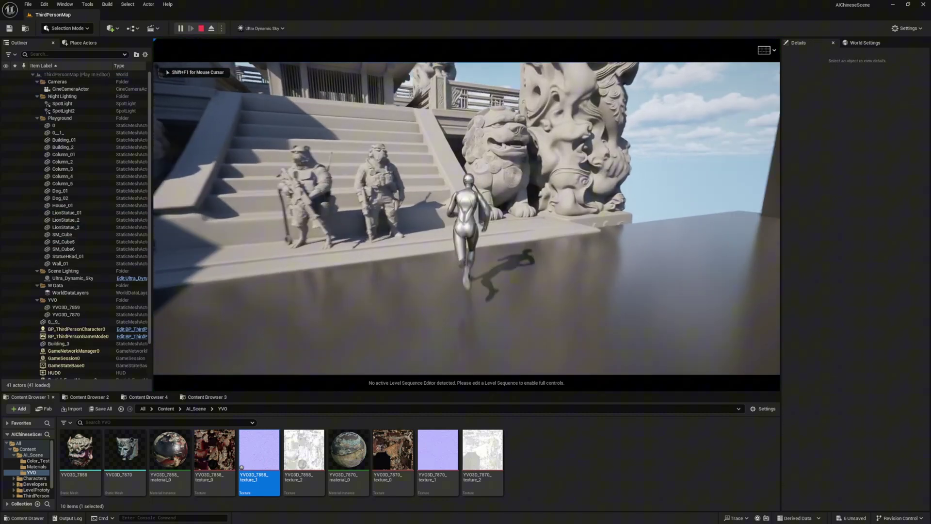
key("space")
key("w")
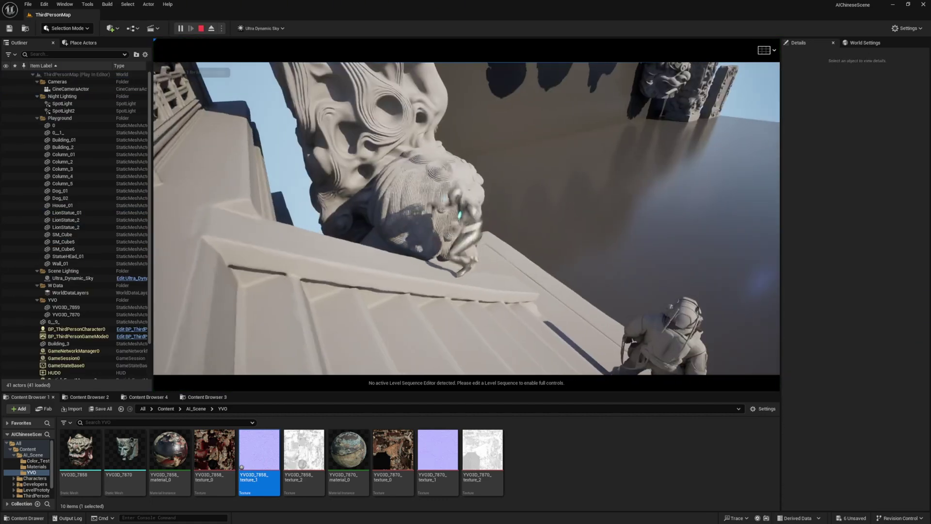
key("w")
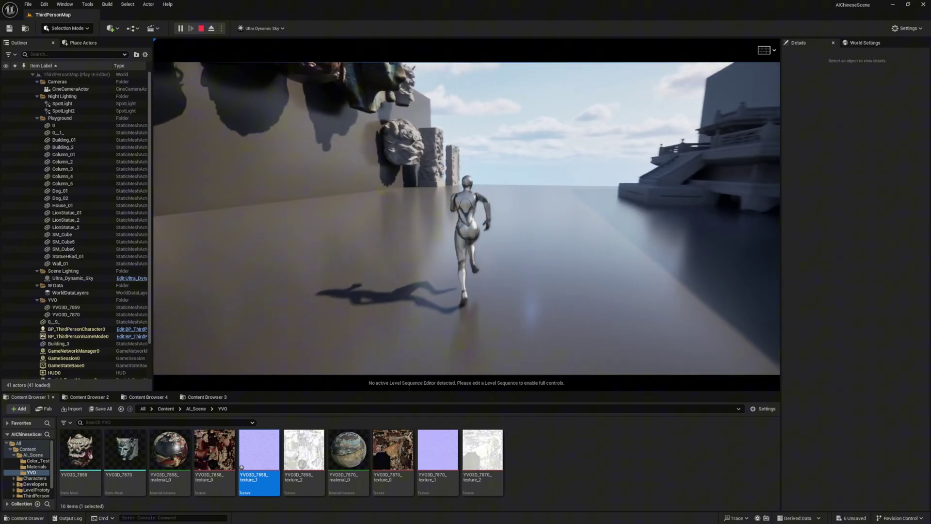
key("w")
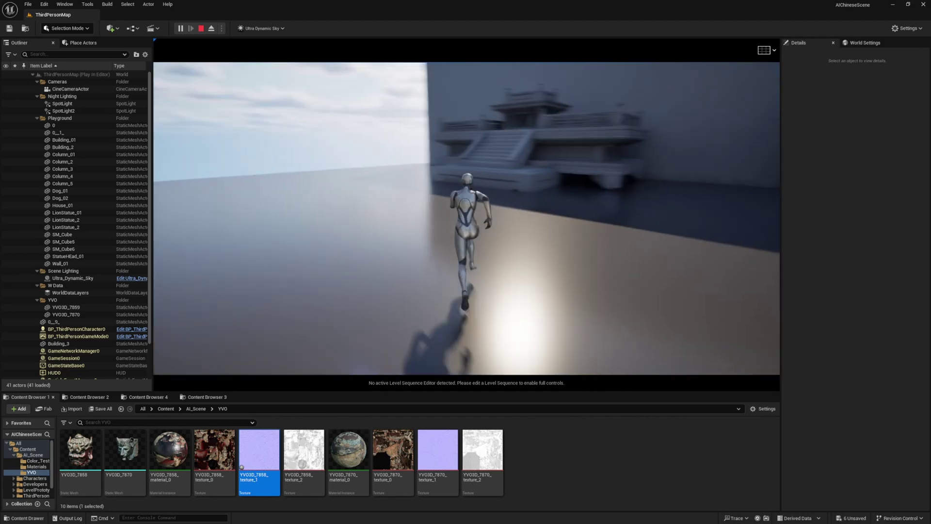
- Run the character back towards the temple and over to the carved column by the shaded wall, and end the play session
key("w")
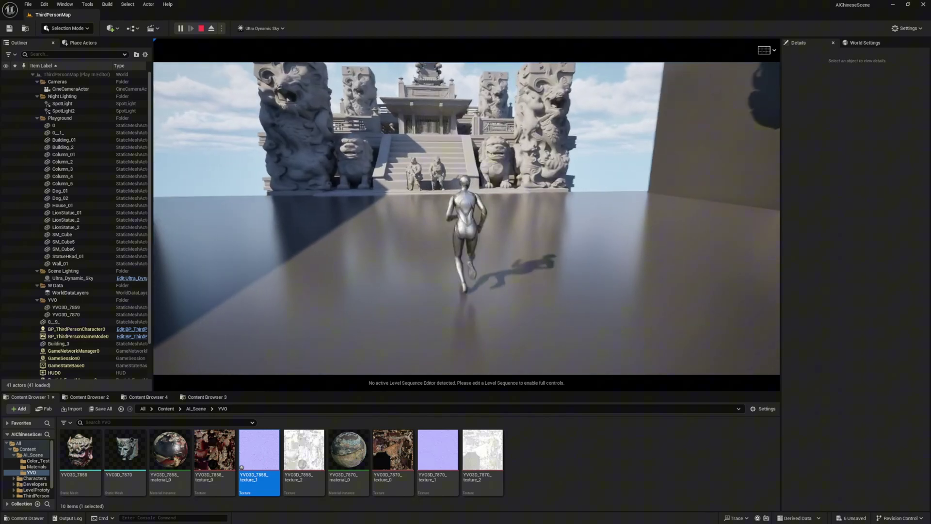
key("w")
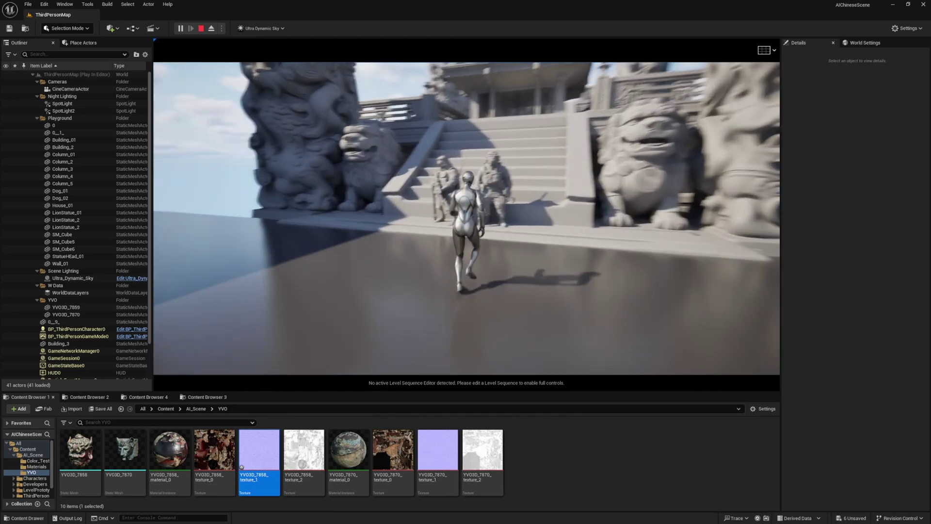
key("w")
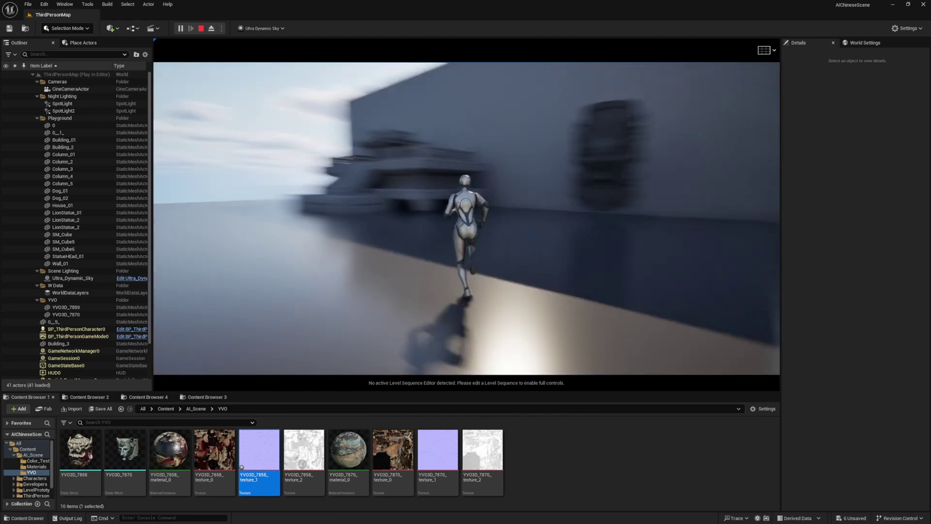
key("w")
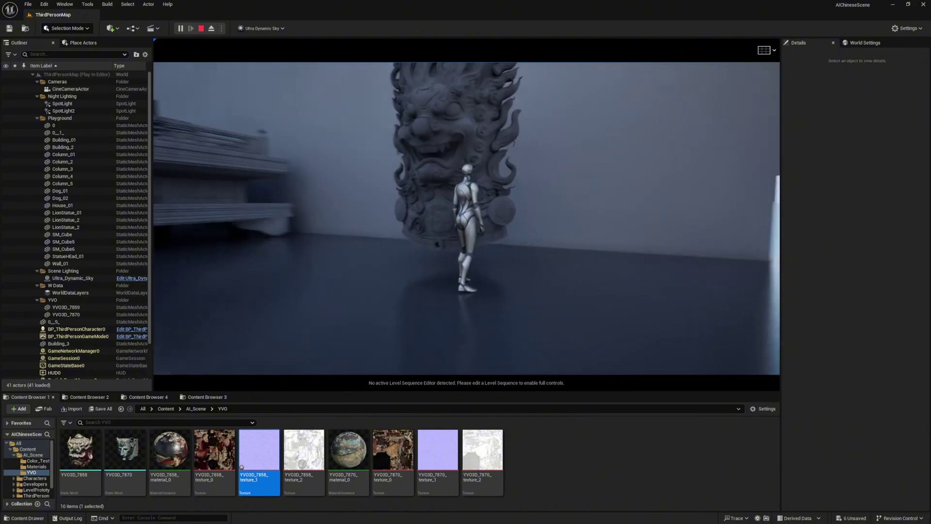
key("w")
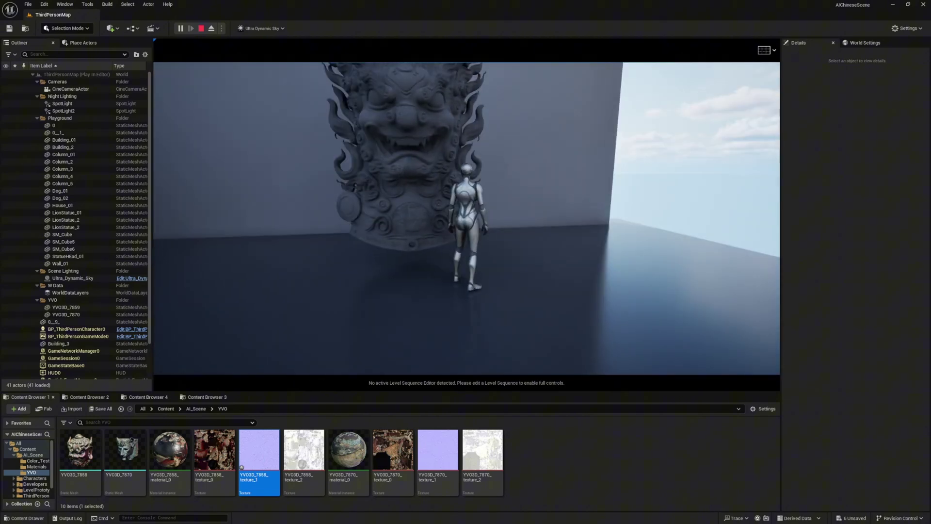
key("w")
key("Escape")
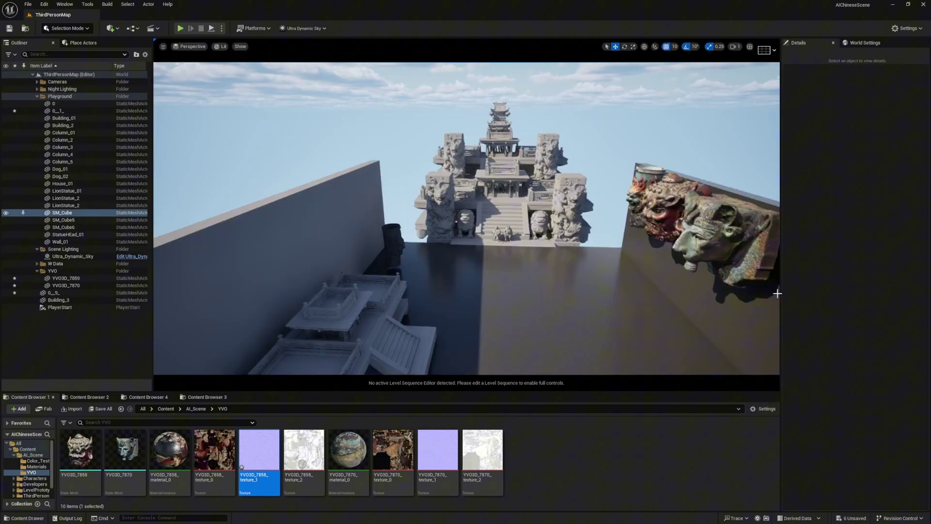
- Fly in front of the mask wall to compare the textured masks with the untextured heads at varying distances
right_click_drag(680, 285, 608, 171)
key("w")
key("s")
left_click(72, 256)
mouse_move(388, 233)
right_mouse_down()
mouse_move(441, 230)
mouse_move(403, 240)
mouse_move(395, 232)
right_mouse_up()
key("s")
key("w")
key("s")
key("w")
right_click_drag(611, 235, 577, 235)
key("s")
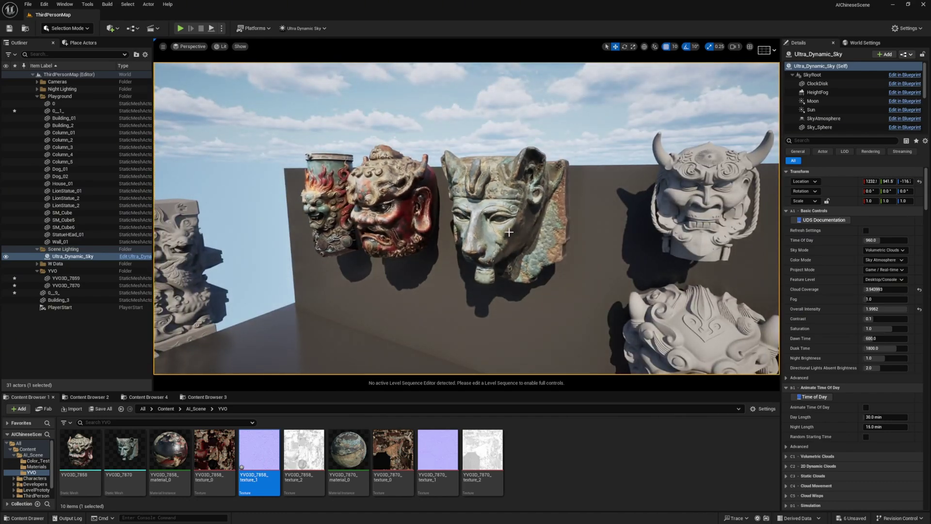
- Frame LionStatue_2 to bring the view back from the sky sphere, and return to the mask wall
key("f")
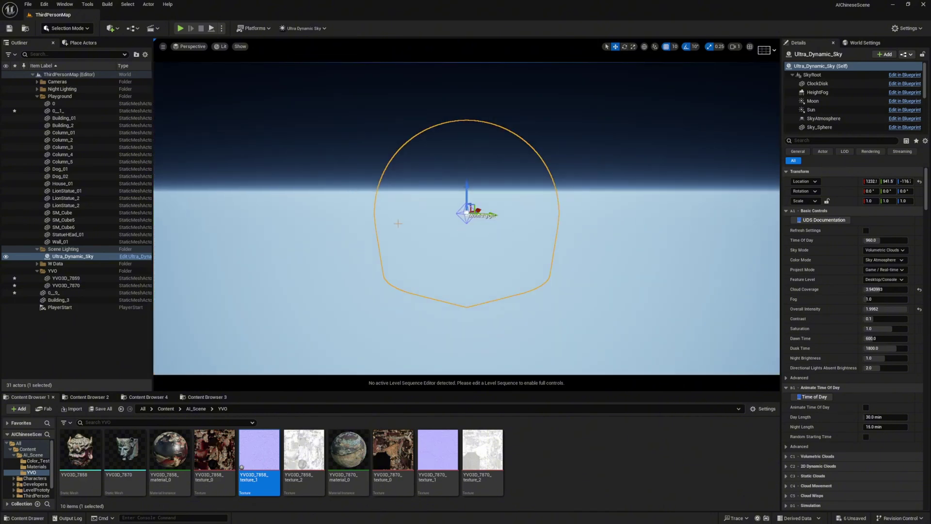
left_click(83, 198)
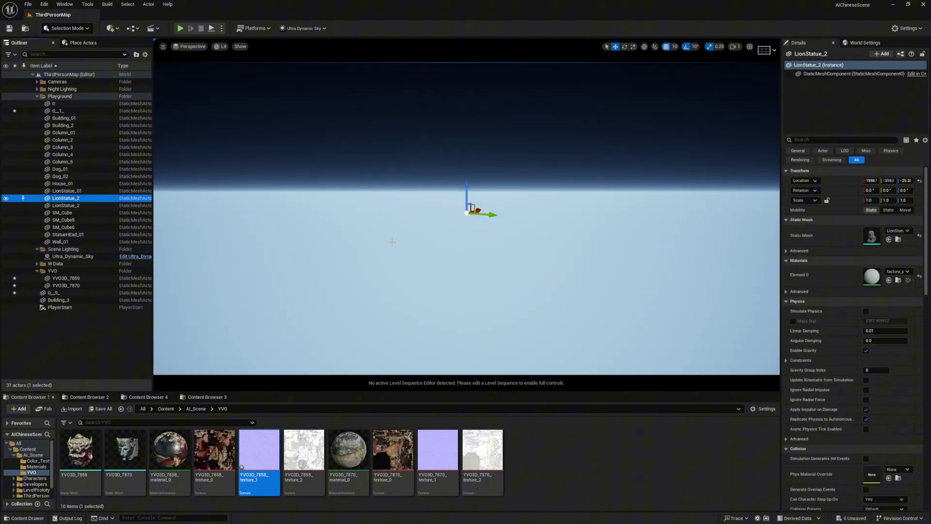
key("f")
right_click_drag(438, 244, 386, 250)
key("w")
key("w")
key("s")
- Pull the red mask YVO3D_7859 off the wall to X 1490 and turn it to a Z rotation of -10°
left_click(437, 233)
key("w")
key("s")
key("w")
key("s")
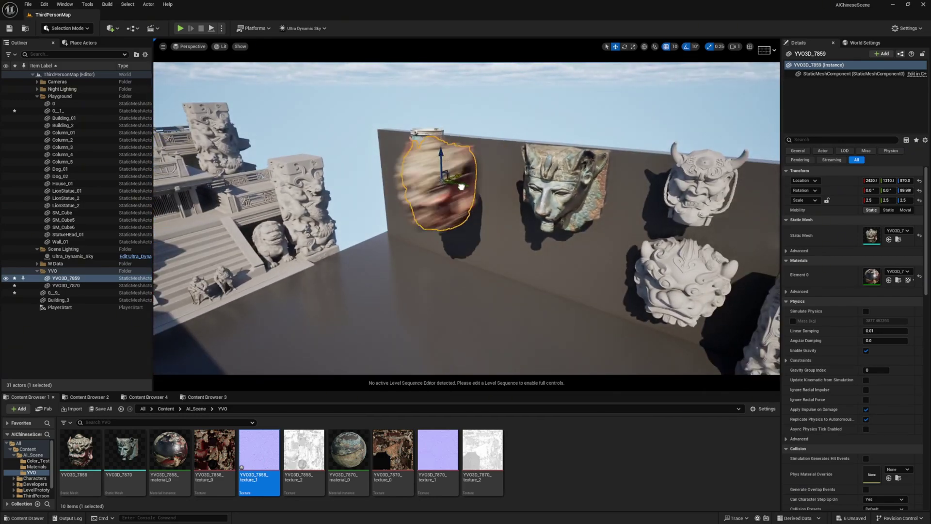
left_click_drag(435, 204, 331, 255)
key("w")
right_click_drag(331, 254, 204, 257)
key("f")
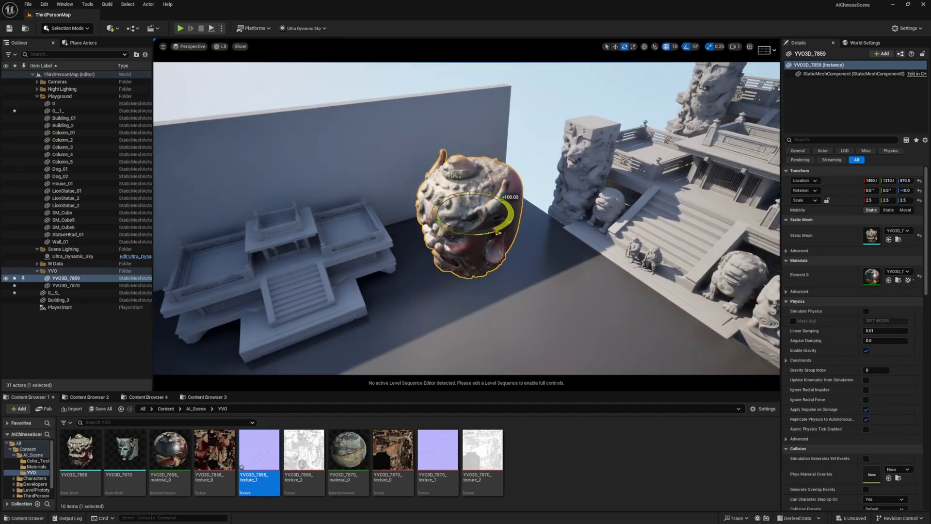
- Examine the detached red mask in the middle of the plaza from several sides
key("w")
right_click_drag(469, 239, 417, 233)
key("s")
key("w")
key("s")
left_click_drag(502, 238, 597, 232, "alt")
key("s")
right_click_drag(479, 230, 471, 231)
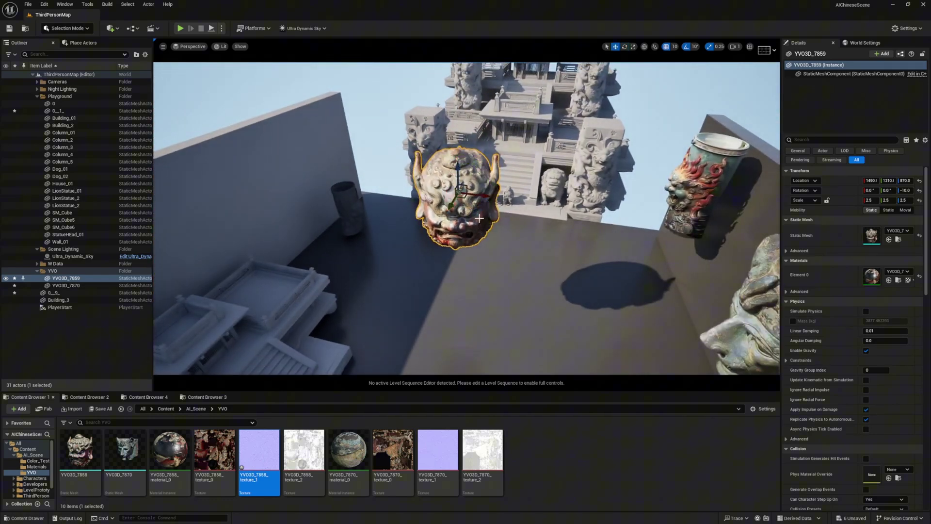
- Return mask YVO3D_7859 to the wall at X 2580, Z 910 with a Z rotation of 79.99°, and shift the flaming jar away from it
left_click_drag(482, 197, 709, 250)
key("f")
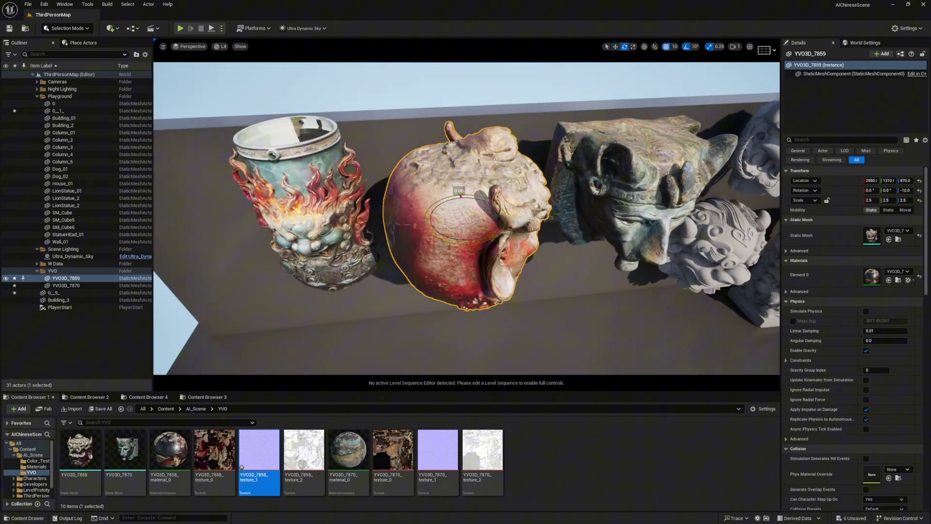
left_click_drag(489, 269, 465, 238, "alt")
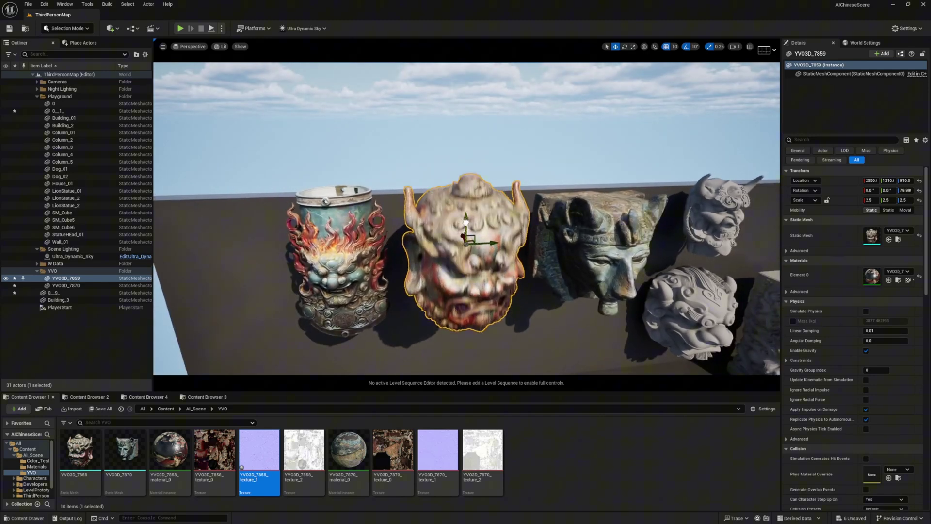
left_click(374, 250)
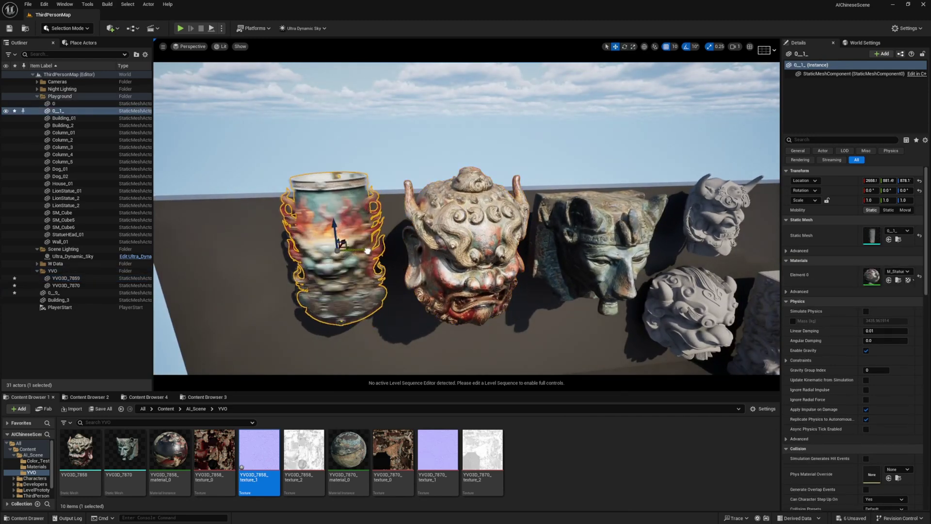
left_click(395, 187)
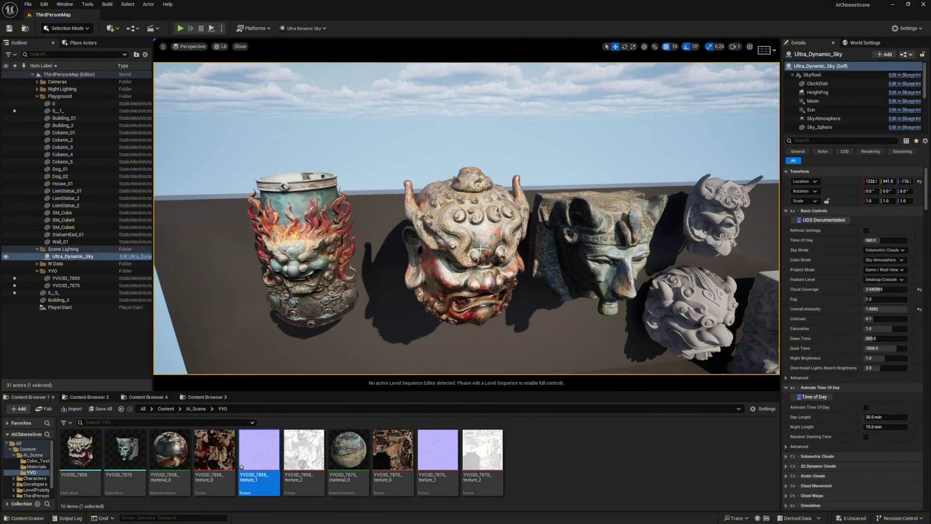
- Compare the respaced jar and masks on the wall, and examine the red and green masks up close
key("s")
mouse_move(486, 235)
right_mouse_down()
mouse_move(516, 231)
mouse_move(475, 235)
right_mouse_up()
key("w")
key("s")
key("w")
key("s")
key("s")
left_click_drag(422, 291, 422, 296)
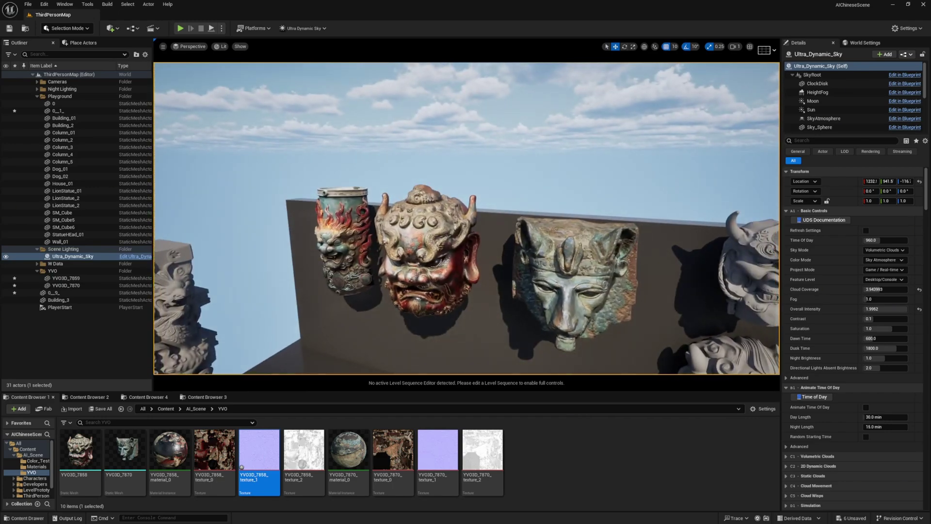
mouse_move(475, 235)
right_mouse_down()
mouse_move(488, 237)
mouse_move(473, 236)
right_mouse_up()
key("s")
key("w")
right_click_drag(369, 236, 387, 224)
key("s")
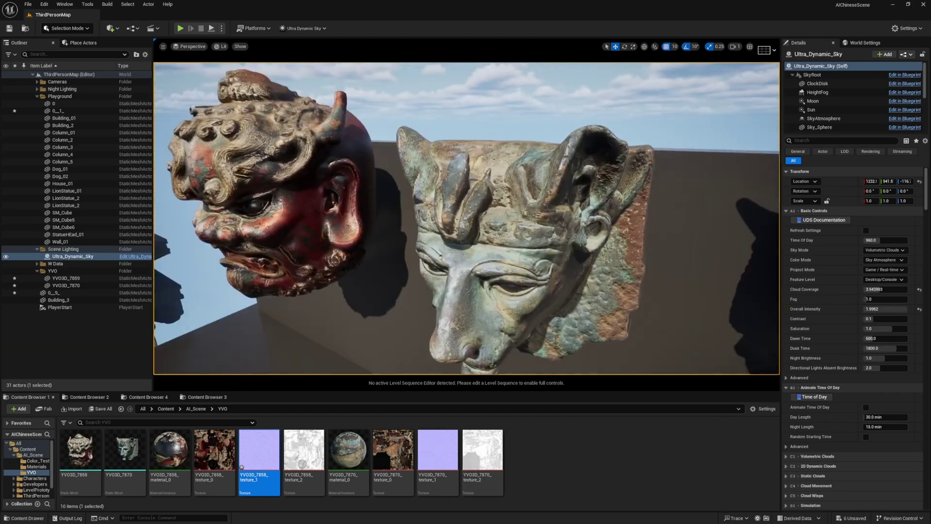
- Fly out to view the mask wall from the temple balcony, and return to a frontal view of the textured sculptures
left_click(446, 245)
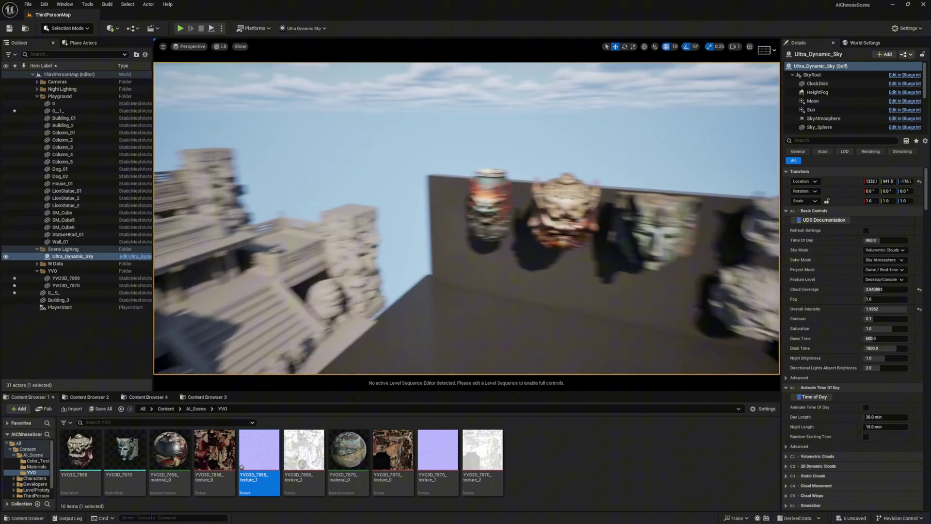
right_click_drag(467, 219, 573, 209)
key("w")
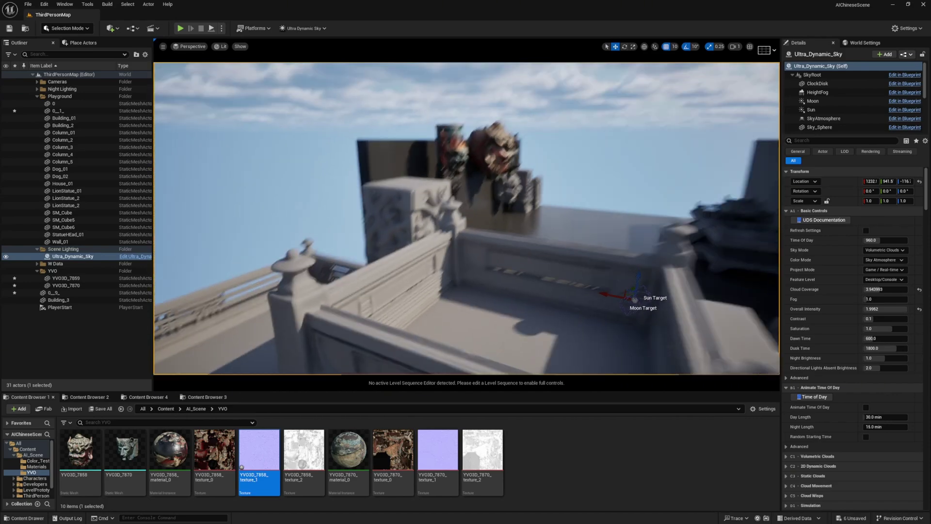
key("w")
right_click_drag(467, 218, 431, 214)
key("s")
key("w")
key("s")
key("w")
key("s")
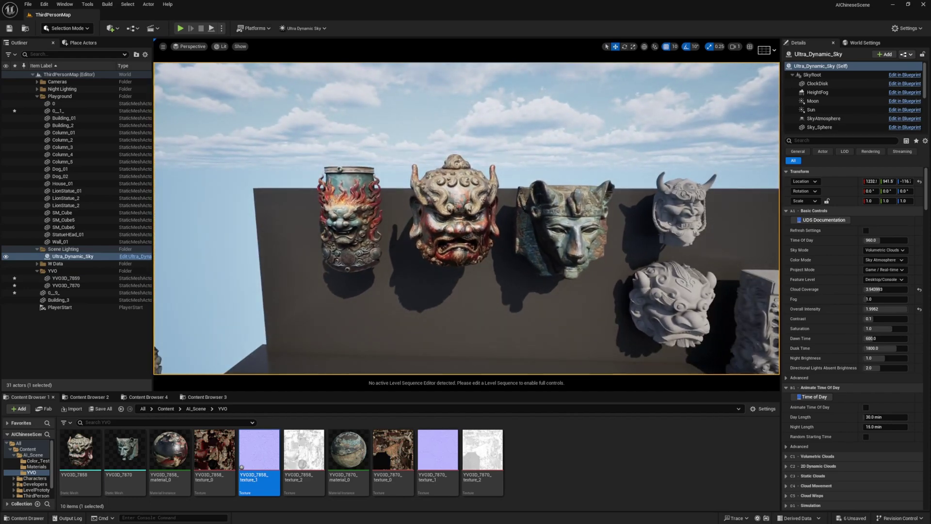
key("w")
mouse_move(466, 218)
right_mouse_down()
mouse_move(507, 213)
mouse_move(436, 221)
mouse_move(453, 218)
right_mouse_up()
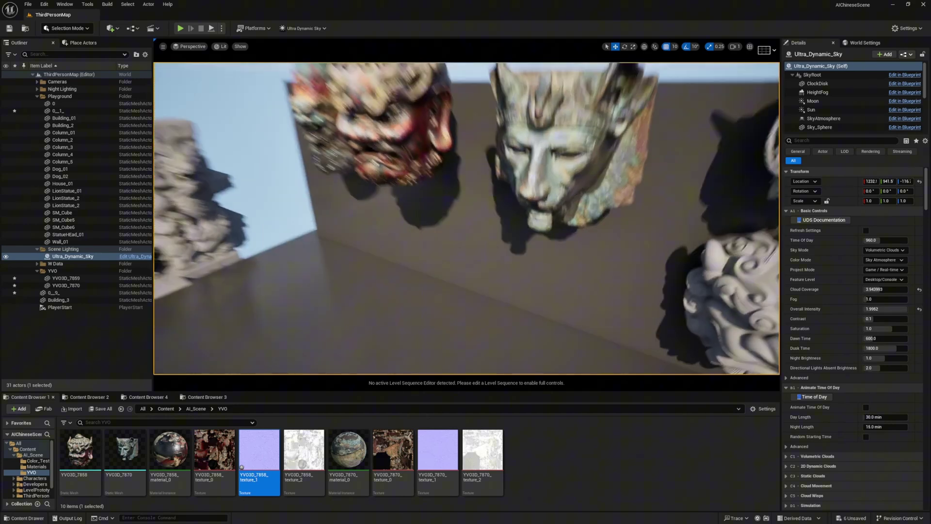
- Play the level from the floor in front of the mask wall, walk the character beneath the textured sculptures, and end the play session
right_click_drag(486, 188, 487, 188)
right_click_drag(451, 232, 451, 232)
right_click(422, 296)
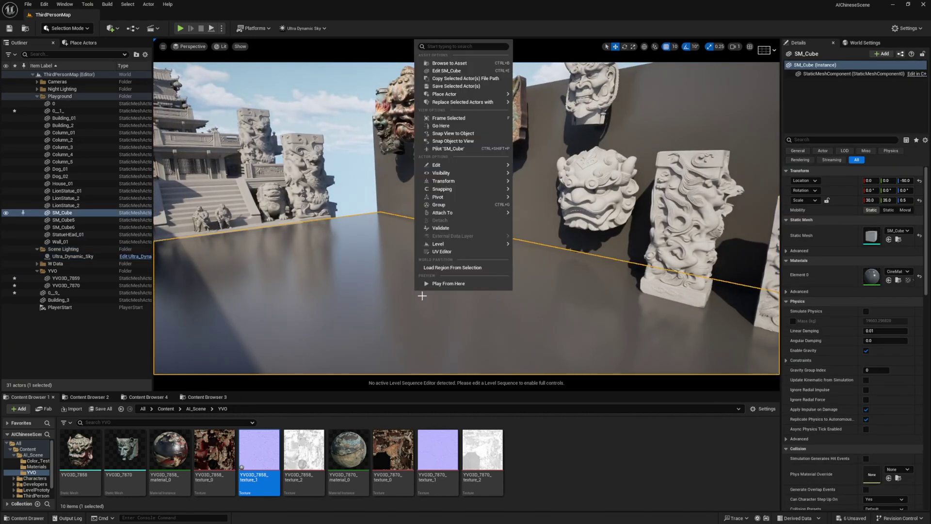
left_click(437, 284)
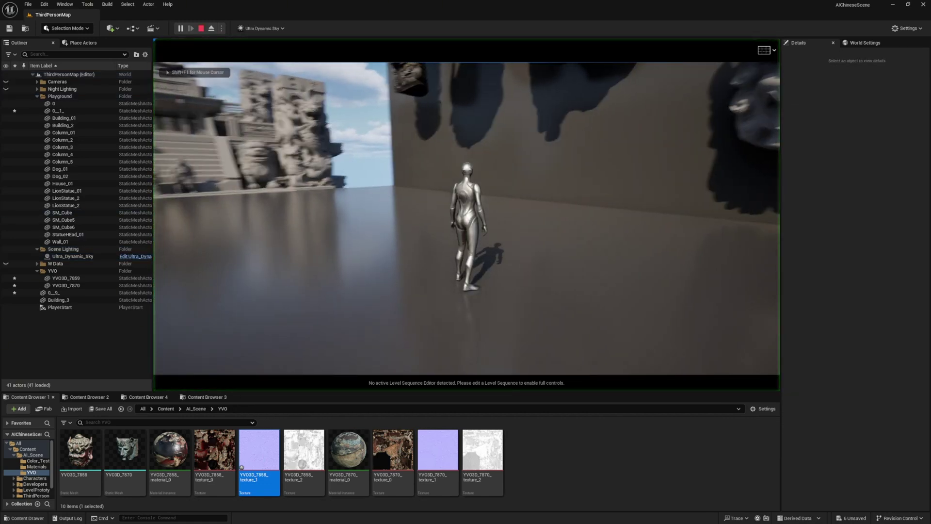
key("w")
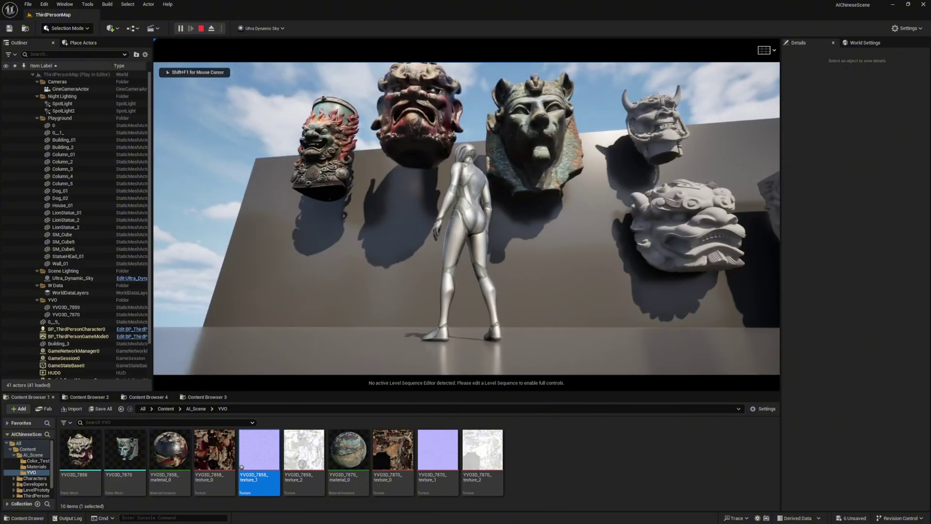
key("s")
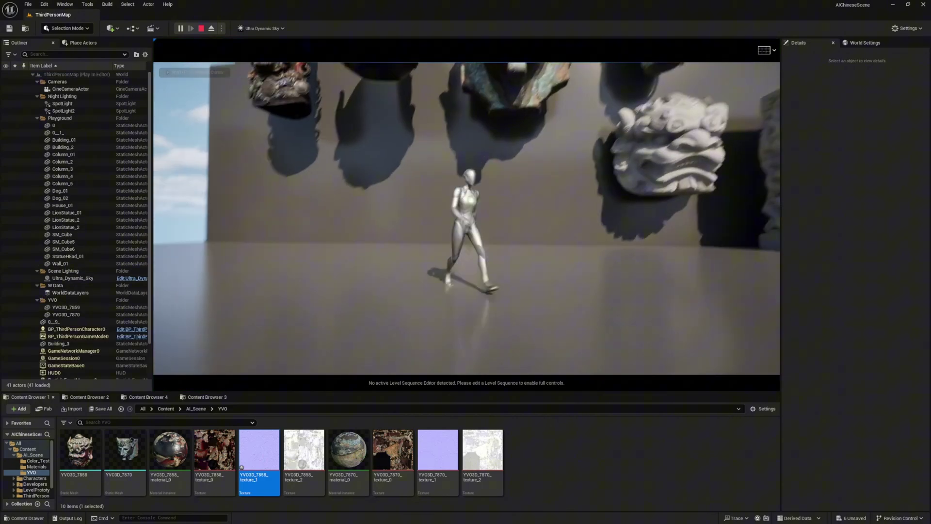
key("w")
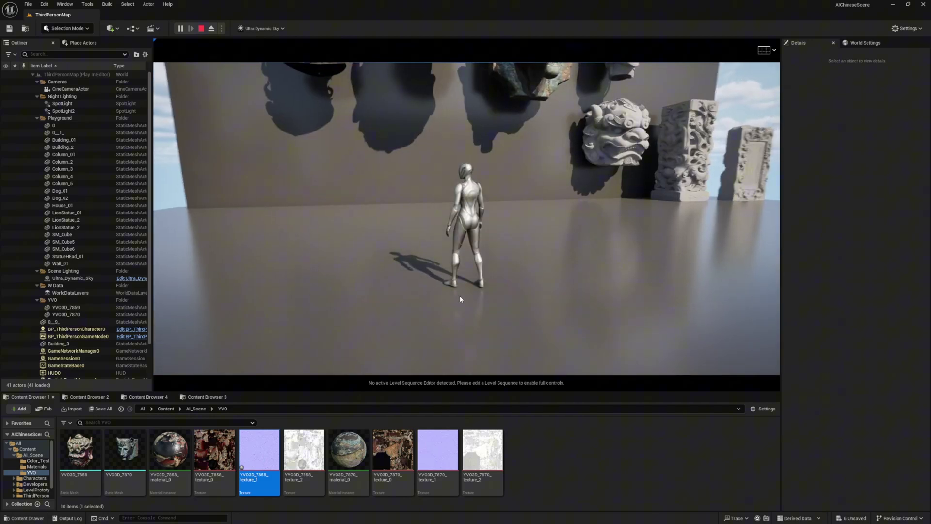
key("Escape")
- Examine the red and green masks on the wall at close range from an angle
right_click_drag(461, 291, 396, 233)
key("w")
key("s")
key("w")
key("d")
key("s")
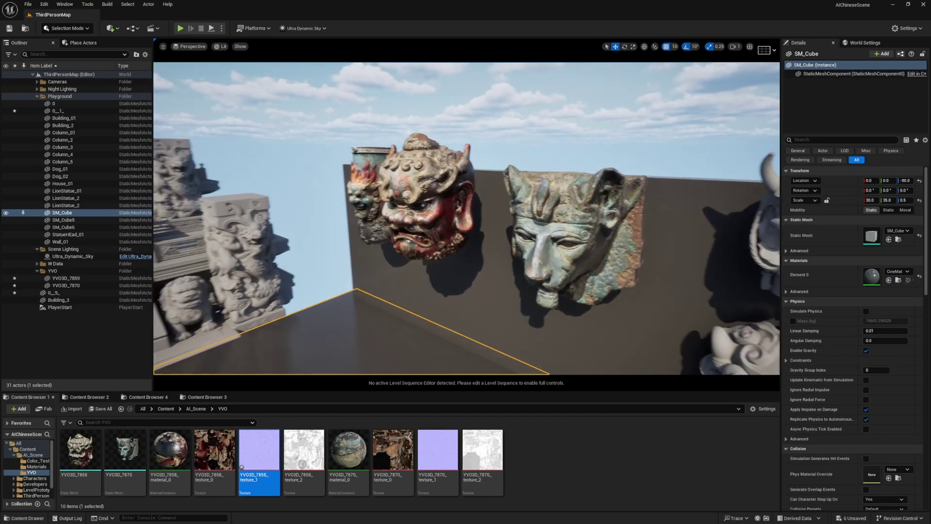
- View the untextured temple and its carved columns, and look across at the mask wall from the temple side
left_click(488, 146)
key("s")
right_click_drag(488, 231, 443, 245)
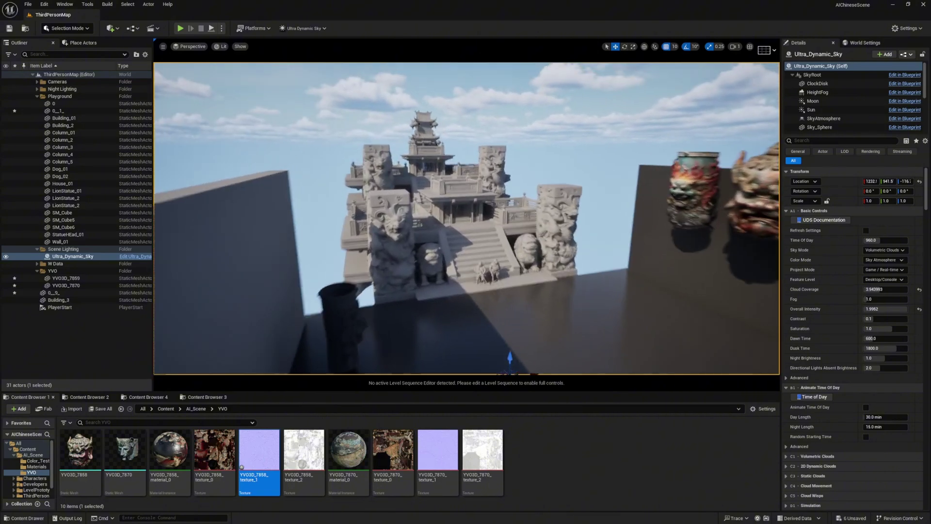
right_click_drag(466, 218, 548, 221)
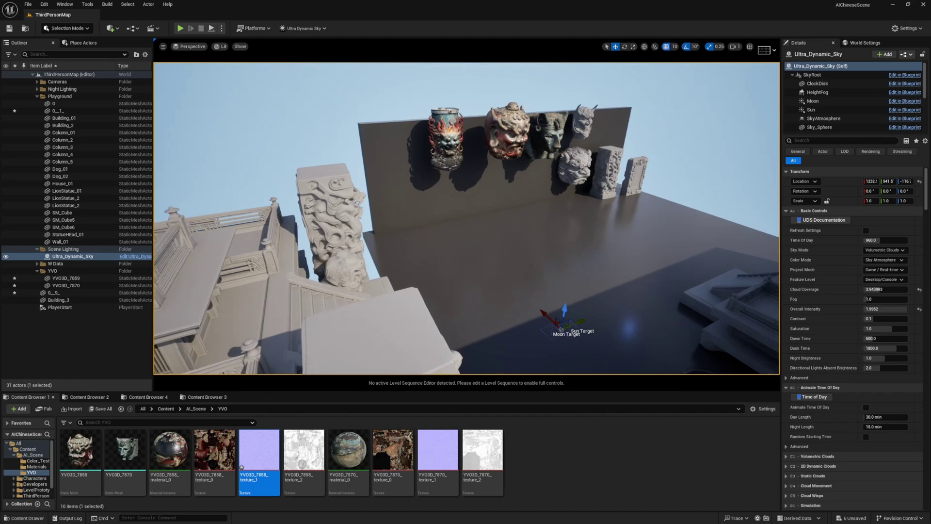
- Frame the red mask YVO3D_7859 up close, and pull back to a view of the whole sculpture wall
left_click(507, 134)
key("f")
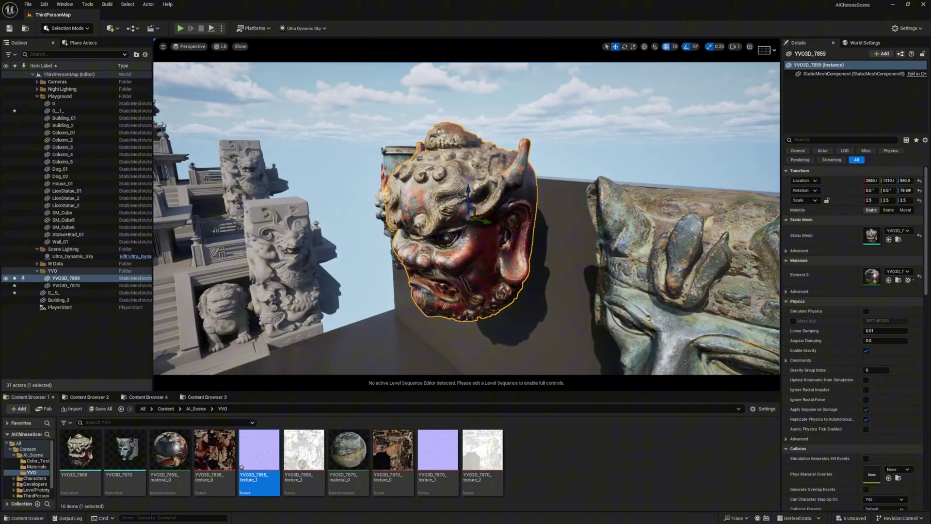
left_click(572, 145)
right_click_drag(572, 145, 546, 167)
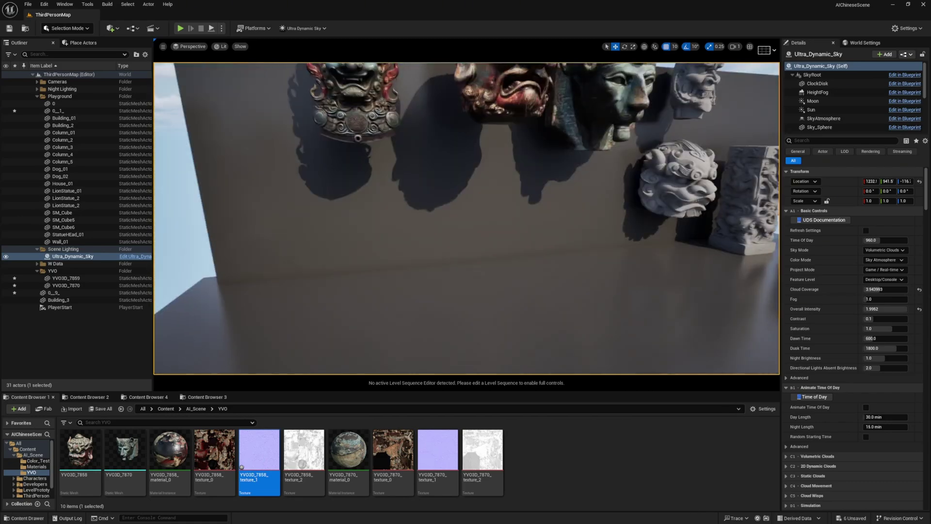
right_click_drag(466, 218, 529, 201)
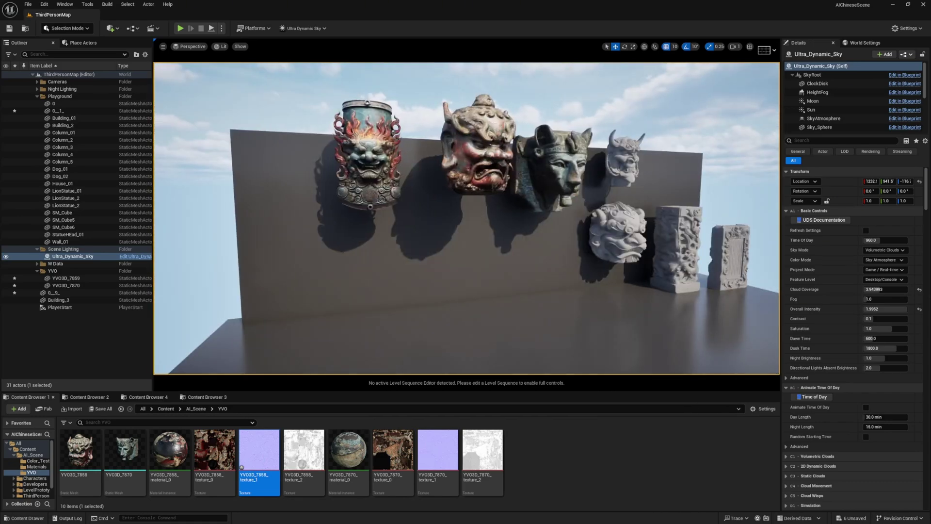